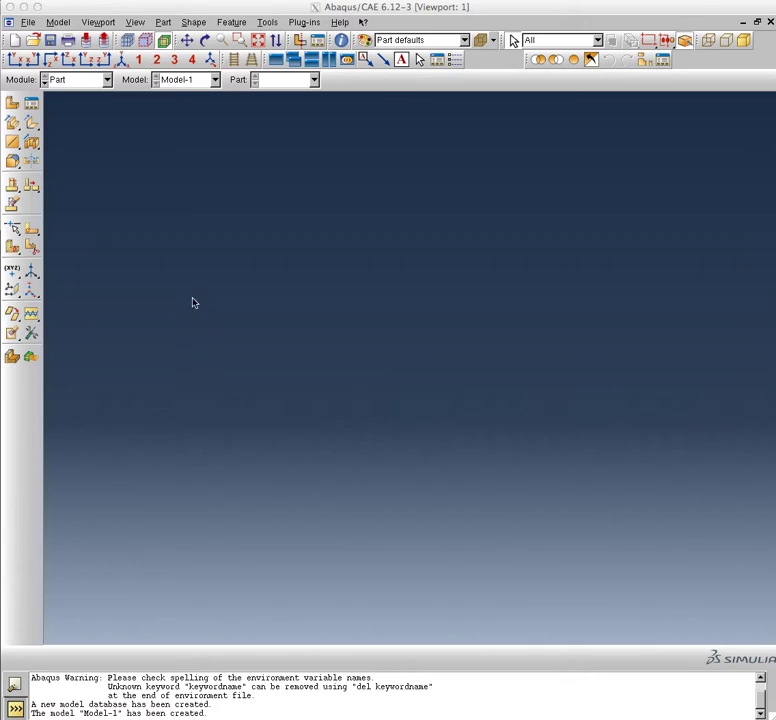
# - Create a 2D planar deformable wire part named Frame with approximate size 180
pyautogui.click(107, 80)
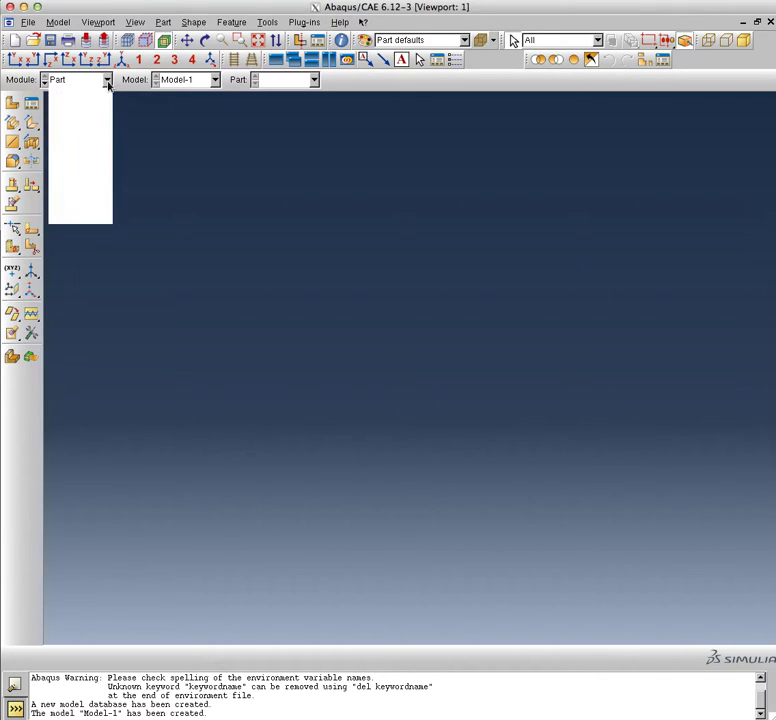
pyautogui.click(107, 81)
pyautogui.click(31, 104)
pyautogui.click(480, 222)
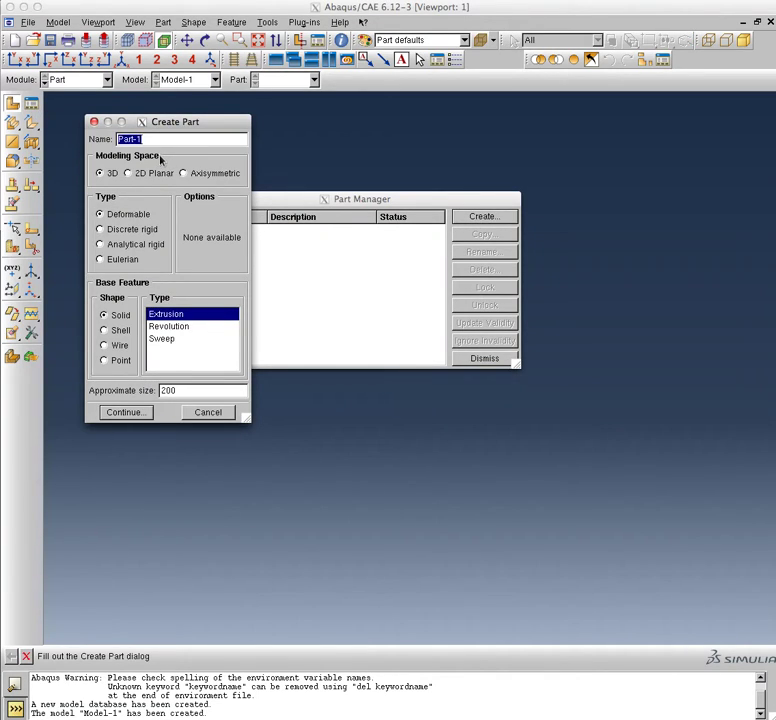
pyautogui.write('Frame')
pyautogui.click(128, 174)
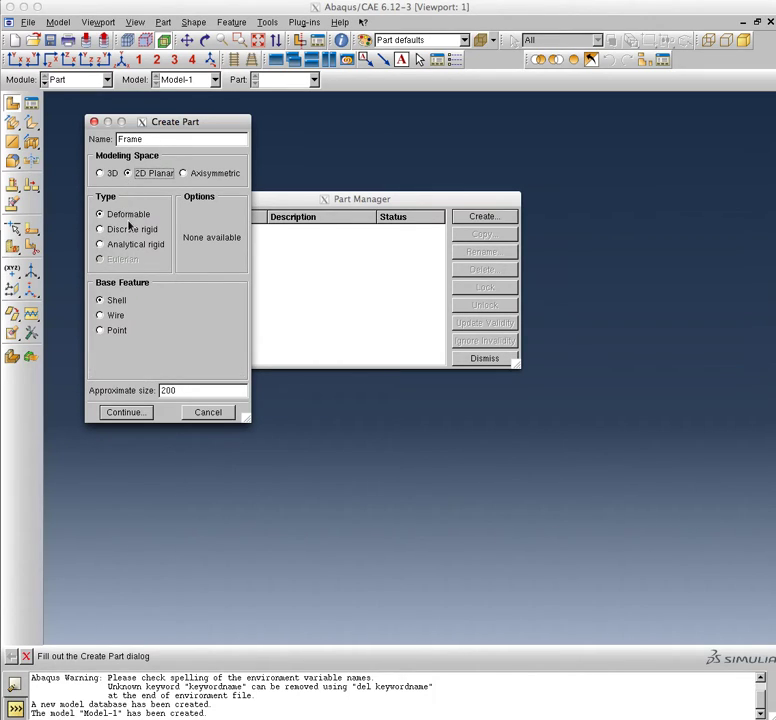
pyautogui.click(101, 316)
pyautogui.moveTo(180, 391); pyautogui.dragTo(127, 395)
pyautogui.write('180')
pyautogui.click(108, 413)
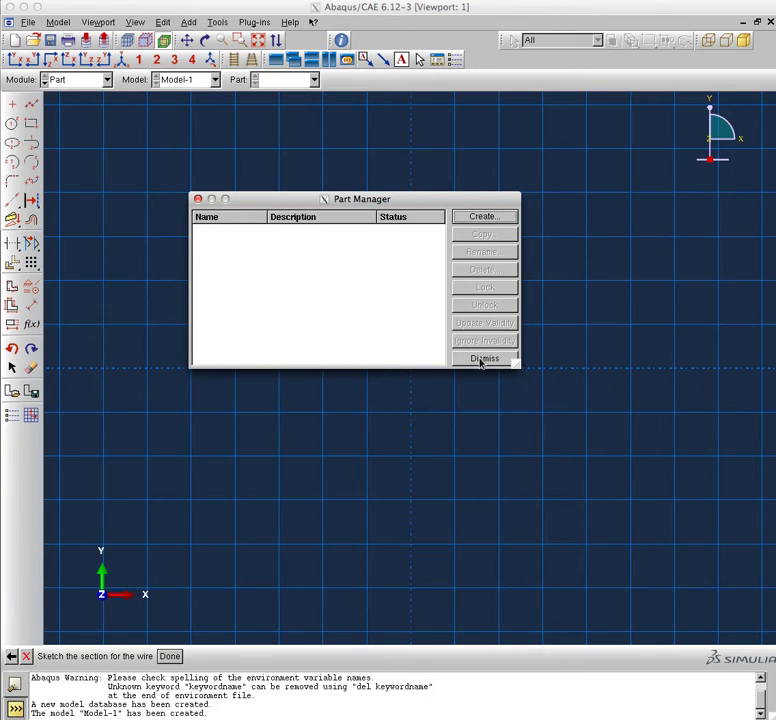
# - Close the Part Manager and zoom out until the whole sketch grid is visible
pyautogui.click(481, 359)
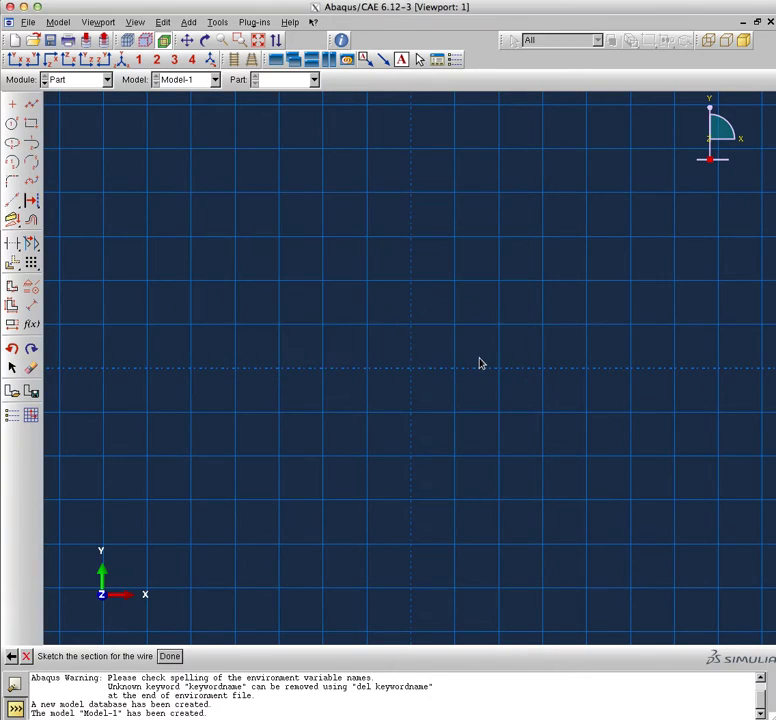
pyautogui.click(222, 40)
pyautogui.moveTo(650, 316); pyautogui.dragTo(176, 304)
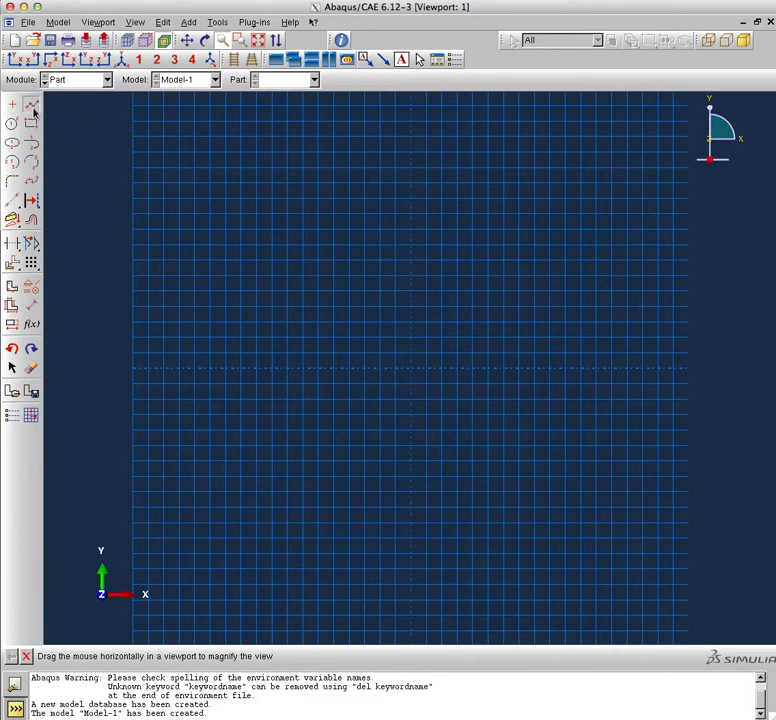
pyautogui.click(31, 104)
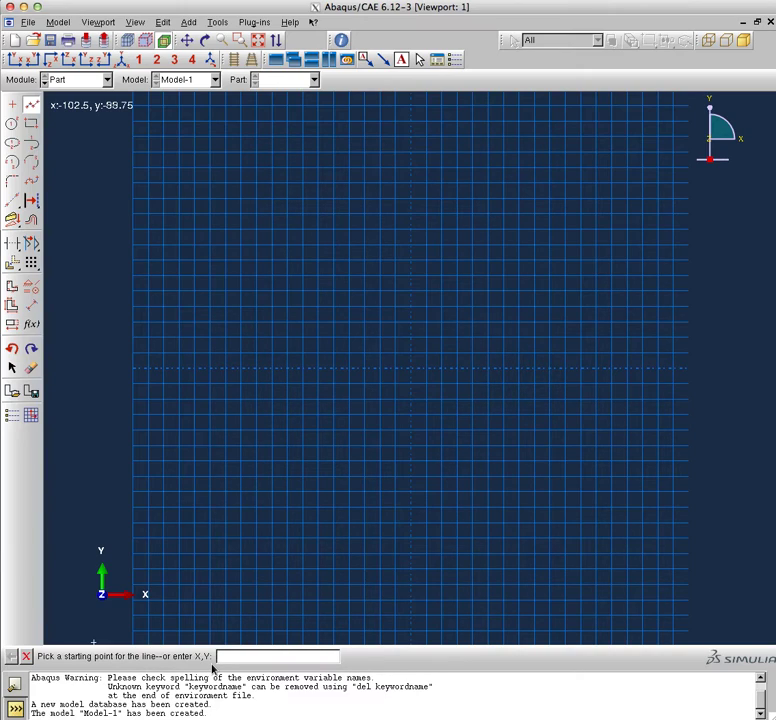
# - Draw connected lines through (-60,-90), (-60,90), (60,90) and (60,-90)
pyautogui.write('-60,-90')
pyautogui.press('Return')
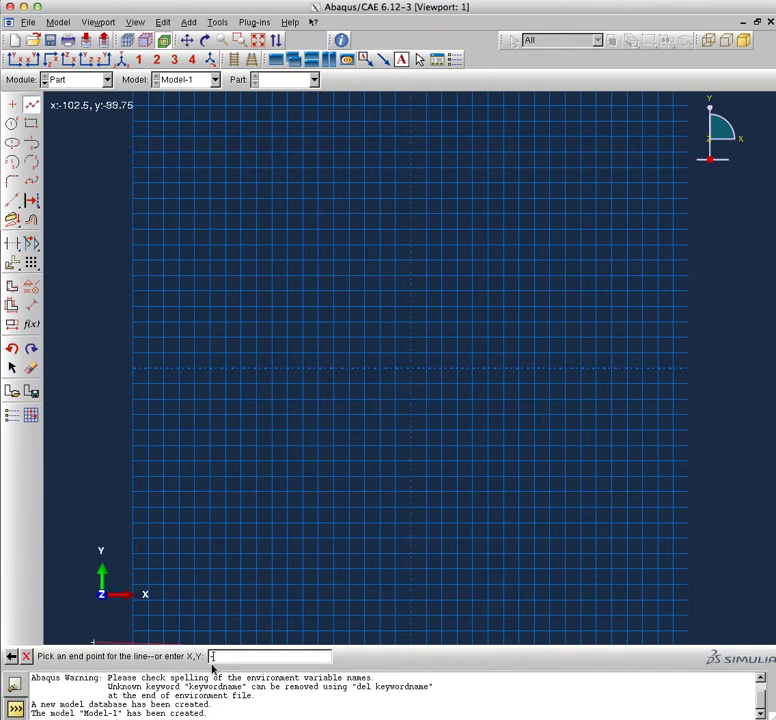
pyautogui.write('-60,90')
pyautogui.press('Return')
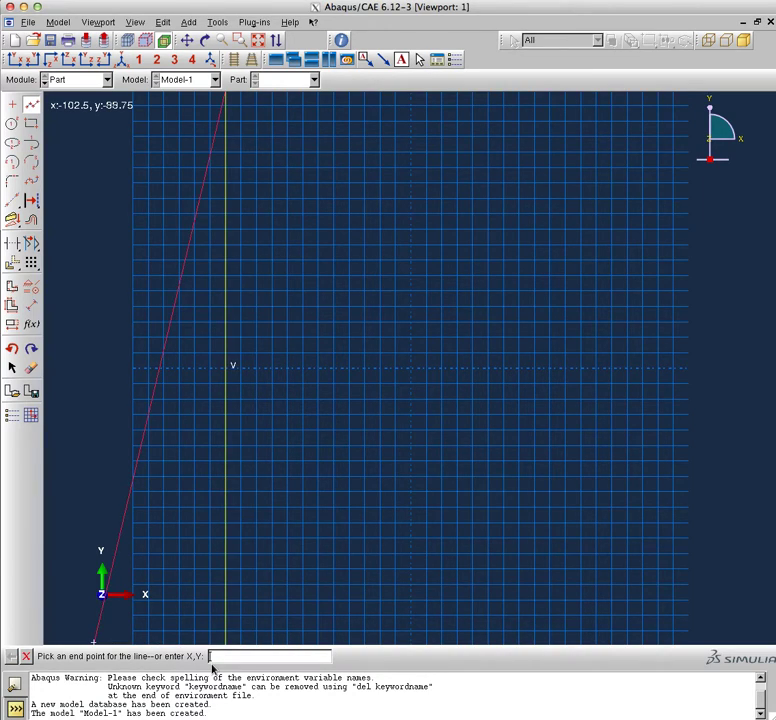
pyautogui.write('60,90')
pyautogui.press('Return')
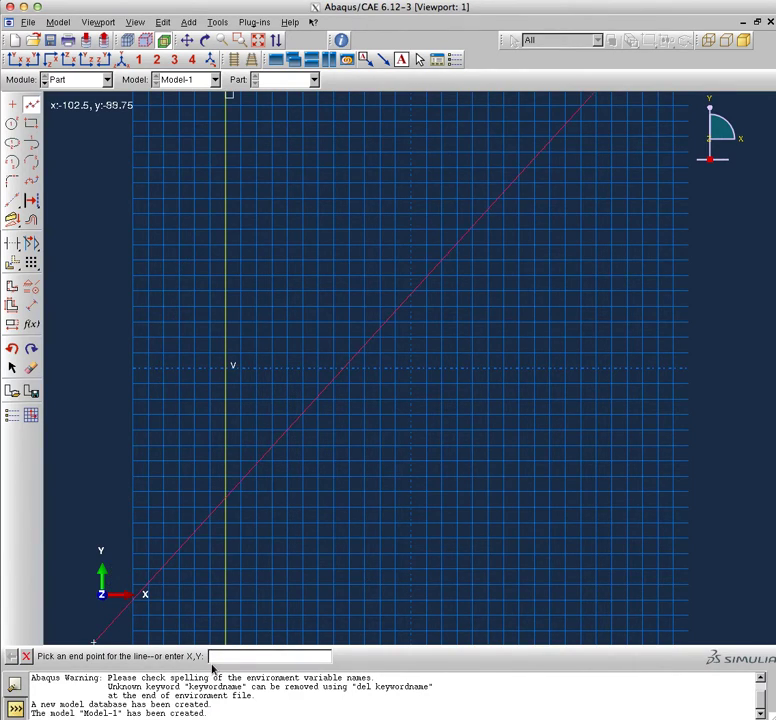
pyautogui.write('60,-90')
pyautogui.press('Return')
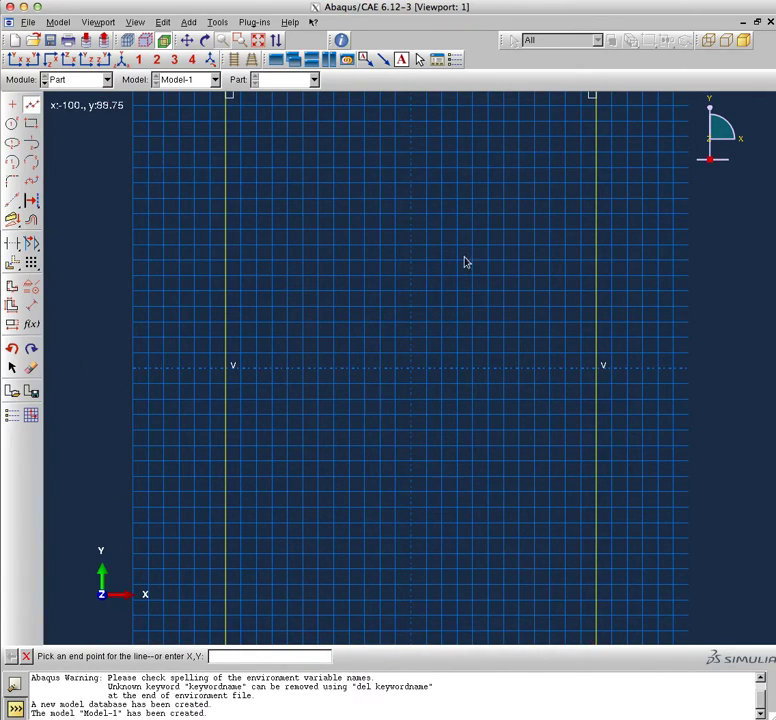
# - Zoom out to check the portal outline and finish the sketch into the wire part
pyautogui.moveTo(497, 281)
pyautogui.keyDown('ctrl'); pyautogui.keyDown('alt'); pyautogui.mouseDown(button='right')
pyautogui.moveTo(412, 281)
pyautogui.moveTo(419, 280)
pyautogui.mouseUp(button='right'); pyautogui.keyUp('alt'); pyautogui.keyUp('ctrl')
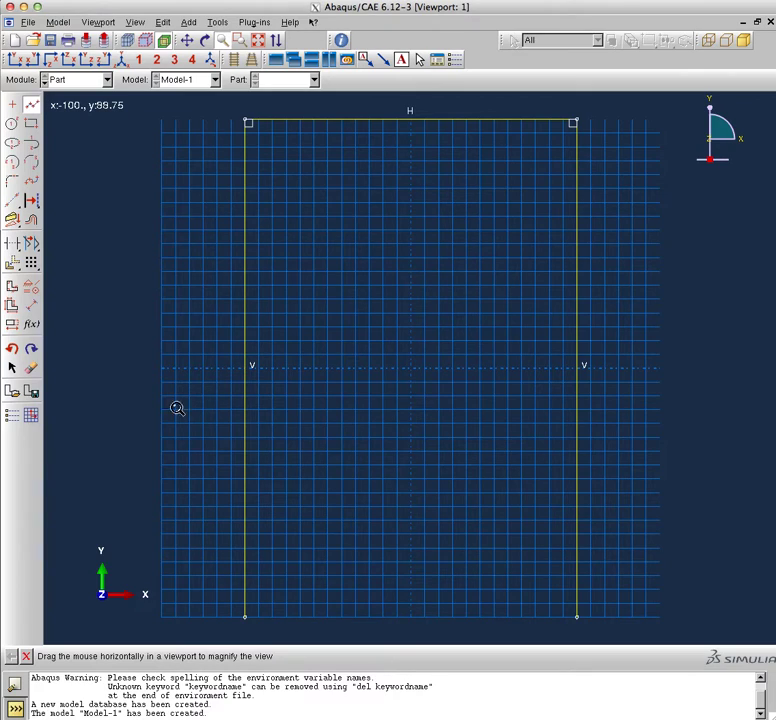
pyautogui.click(27, 657)
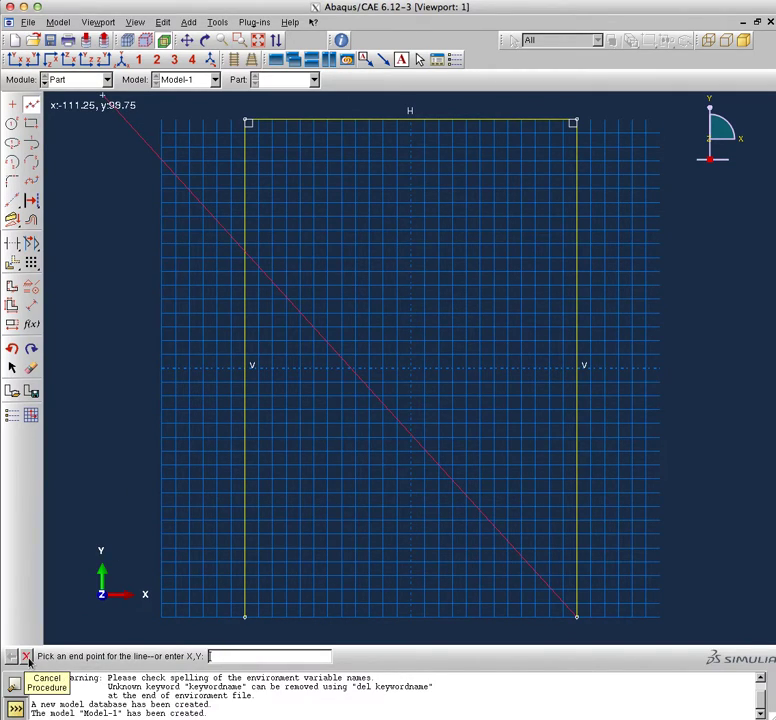
pyautogui.click(27, 657)
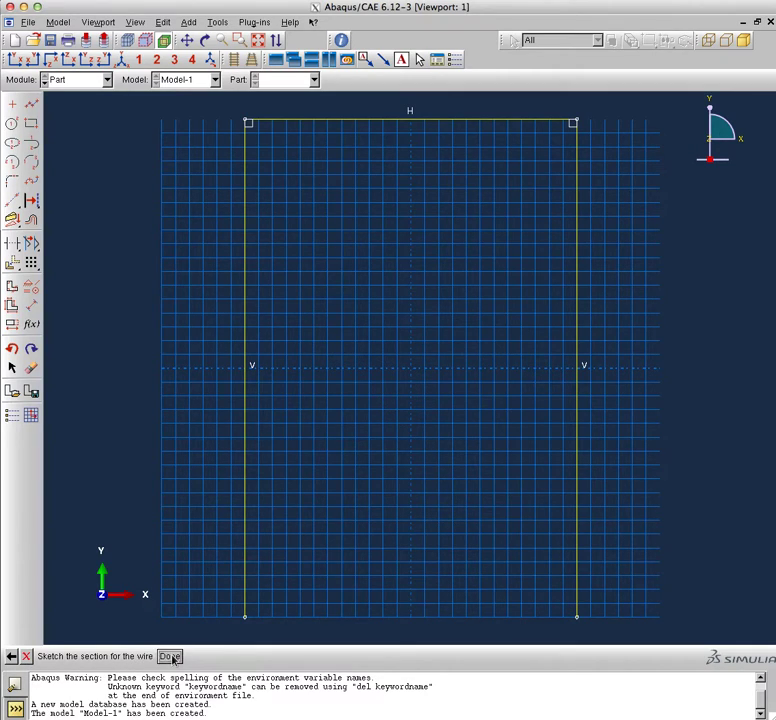
pyautogui.click(170, 656)
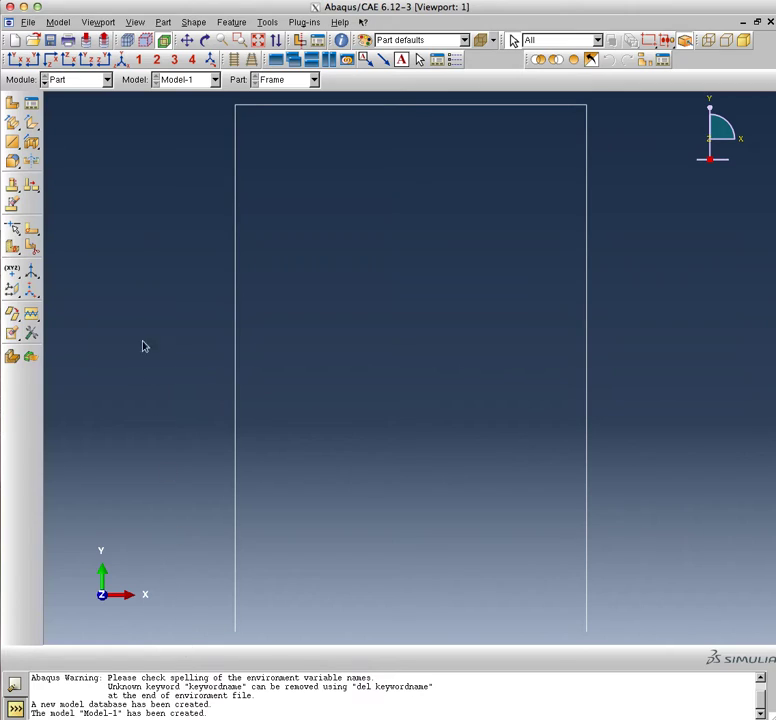
# - Switch to the Property module and start a new material named Steel
pyautogui.click(107, 80)
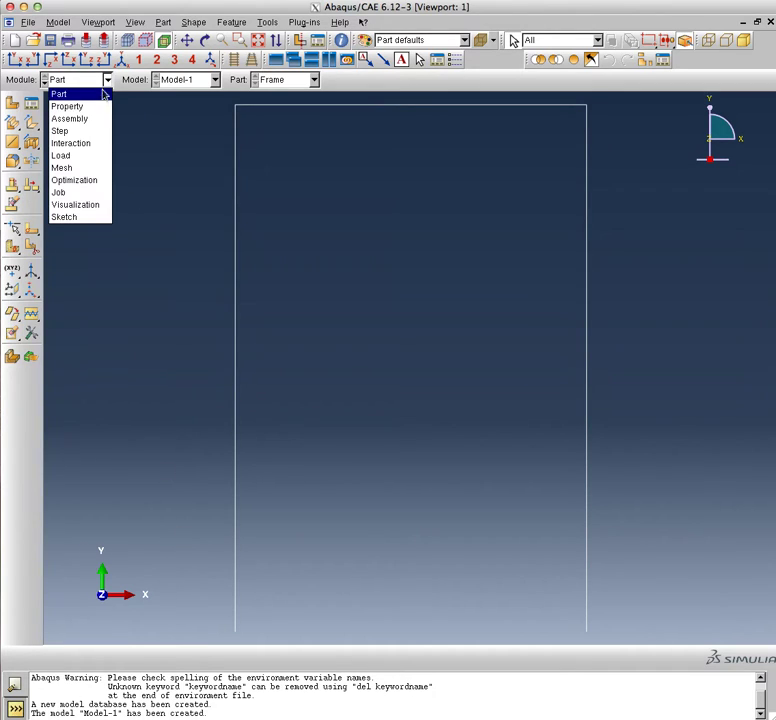
pyautogui.click(91, 108)
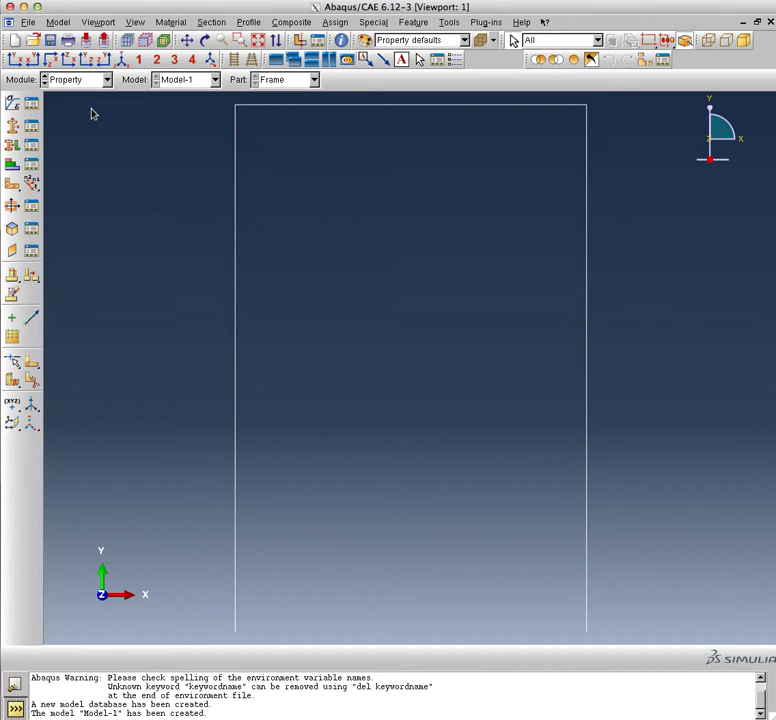
pyautogui.click(33, 106)
pyautogui.click(474, 95)
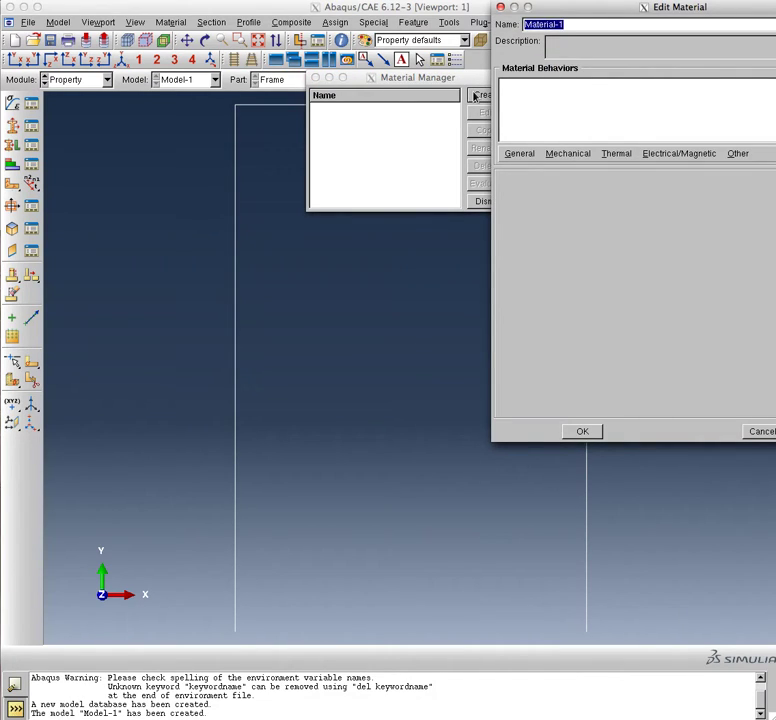
pyautogui.write('Steel')
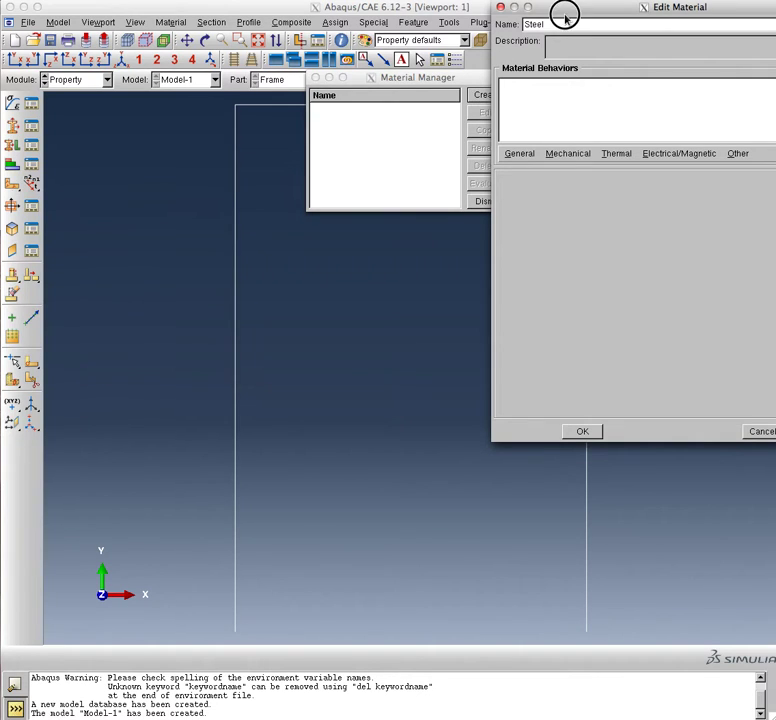
# - Give Steel elastic behaviour with Young's modulus 25000 and Poisson's ratio 0.3
pyautogui.moveTo(568, 8); pyautogui.dragTo(361, 32)
pyautogui.click(385, 175)
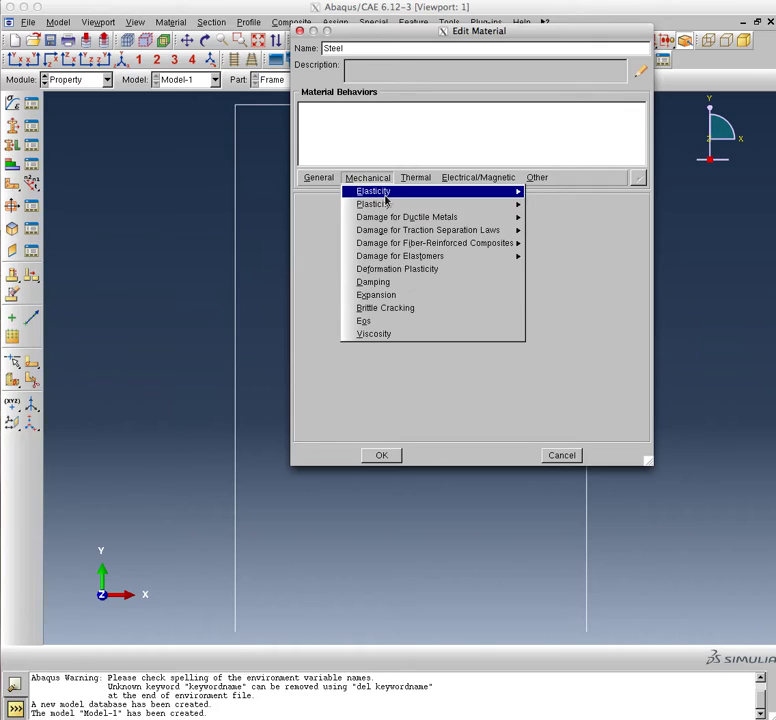
pyautogui.moveTo(512, 194)
pyautogui.click(540, 193)
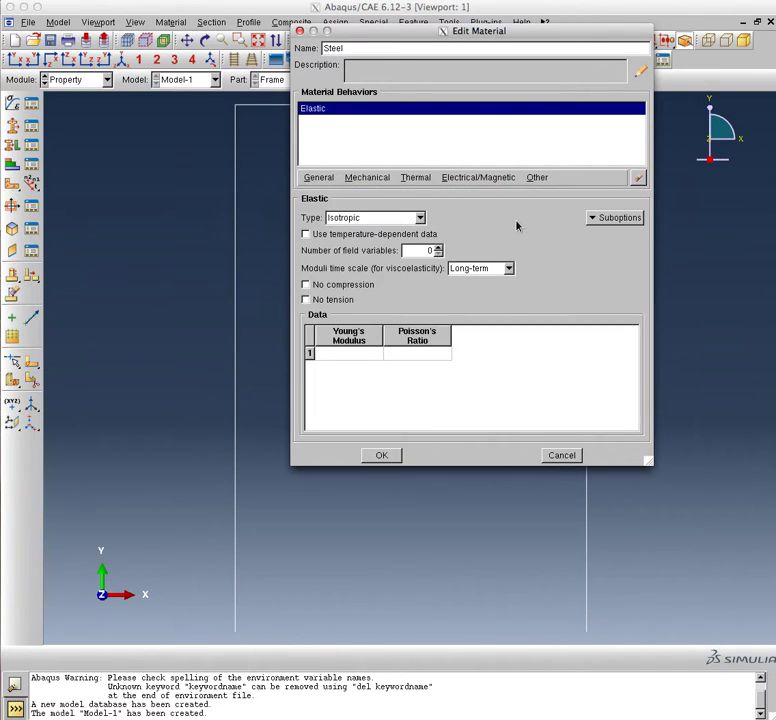
pyautogui.click(367, 357)
pyautogui.write('25000')
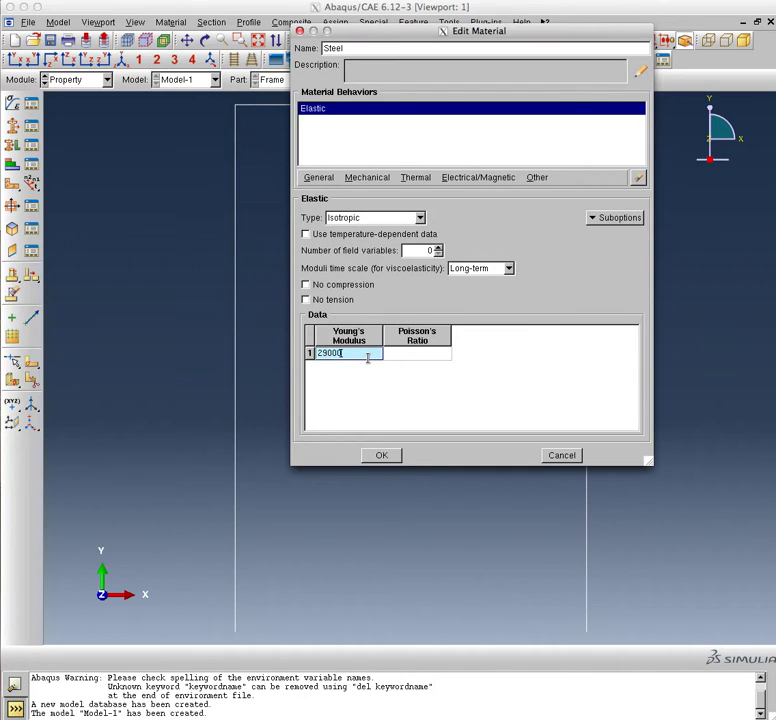
pyautogui.press('Tab')
pyautogui.write('0')
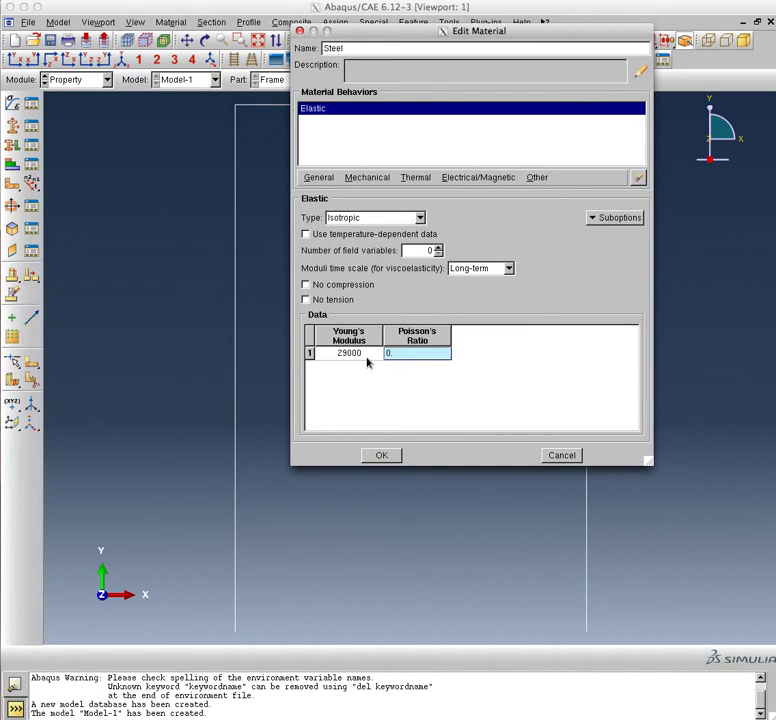
pyautogui.write('.3')
pyautogui.click(389, 461)
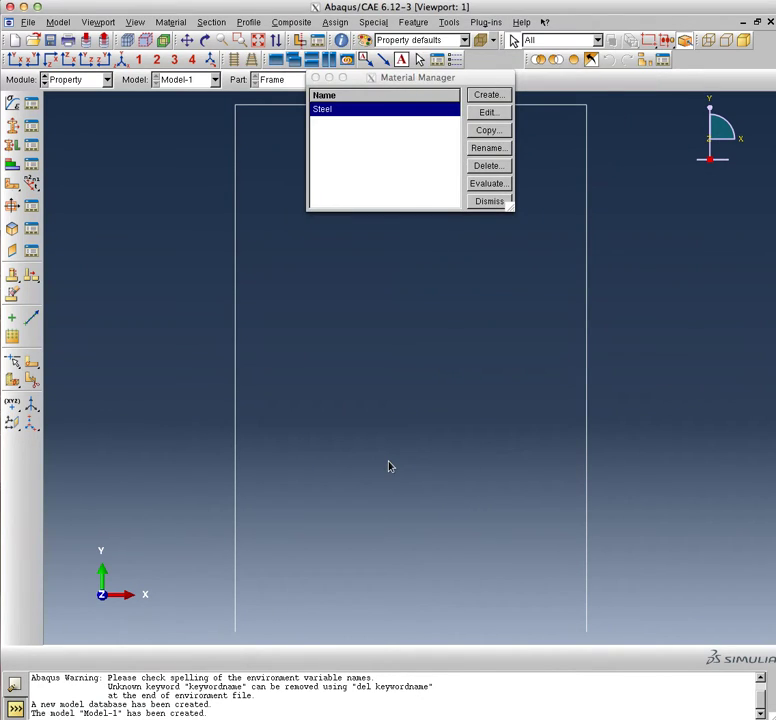
pyautogui.click(473, 206)
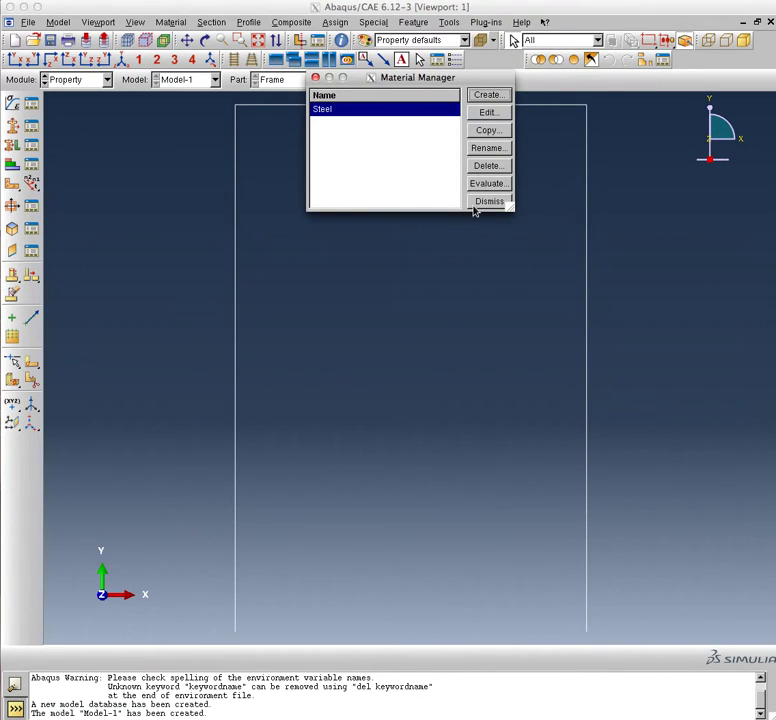
pyautogui.click(477, 204)
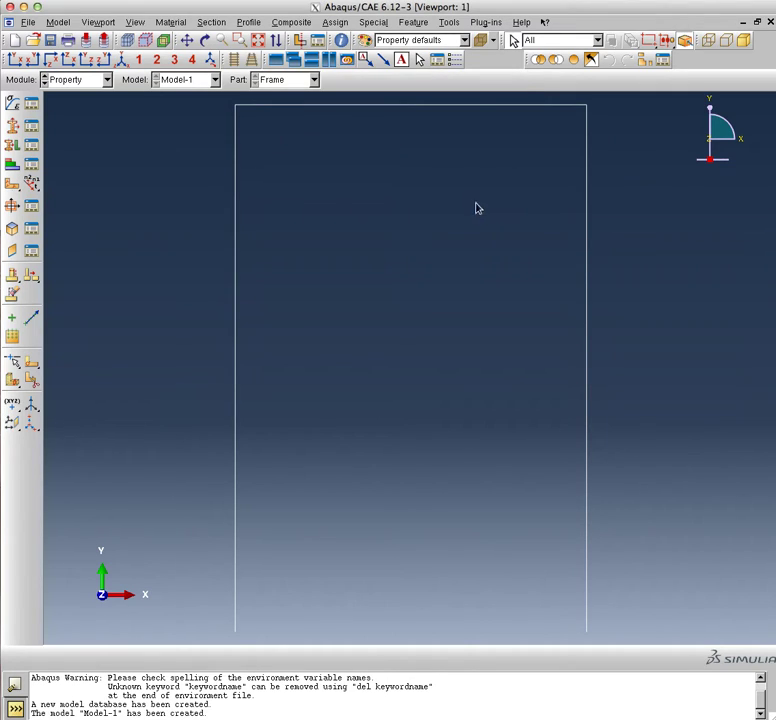
# - Create a Beam-category section named W14x53 and continue to its settings
pyautogui.click(17, 128)
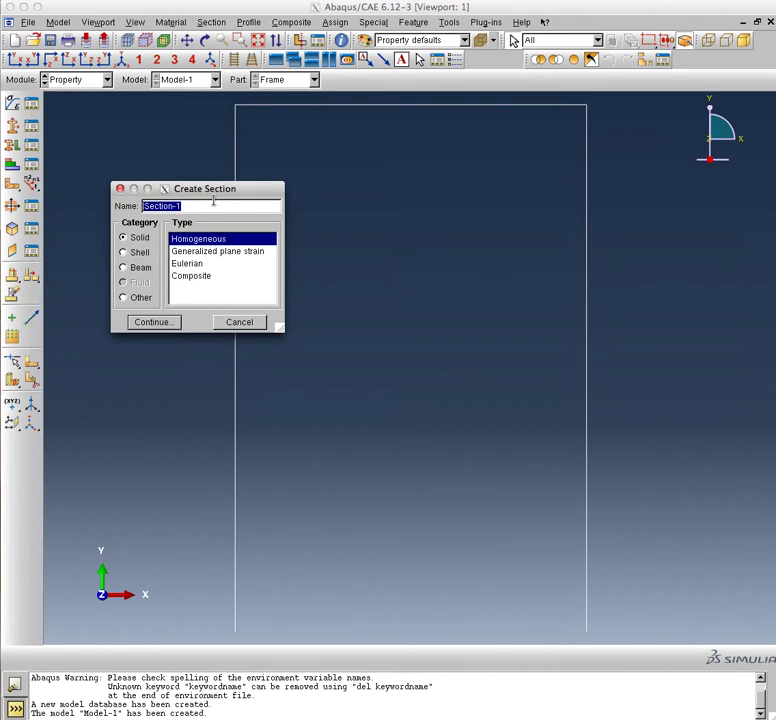
pyautogui.write('W14x53')
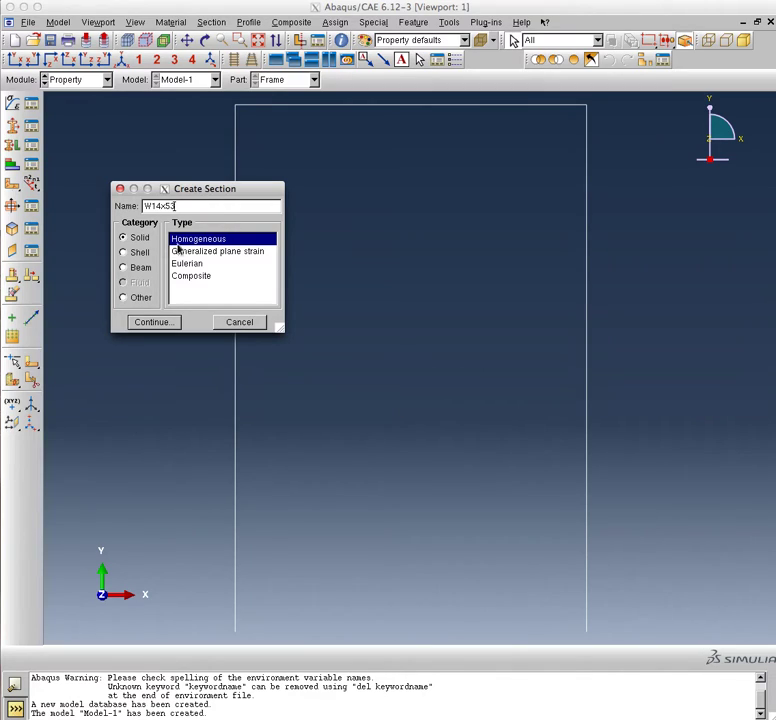
pyautogui.click(125, 269)
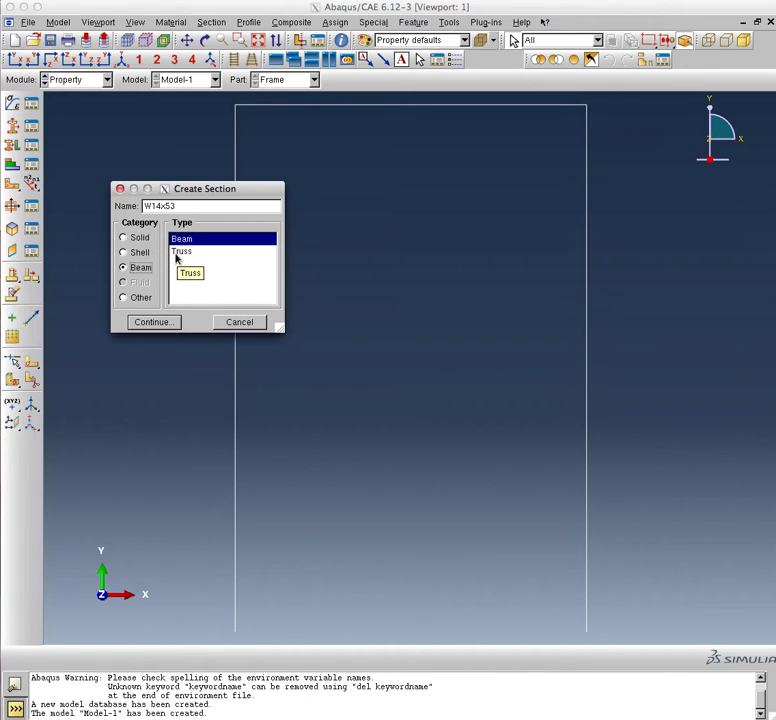
pyautogui.click(152, 322)
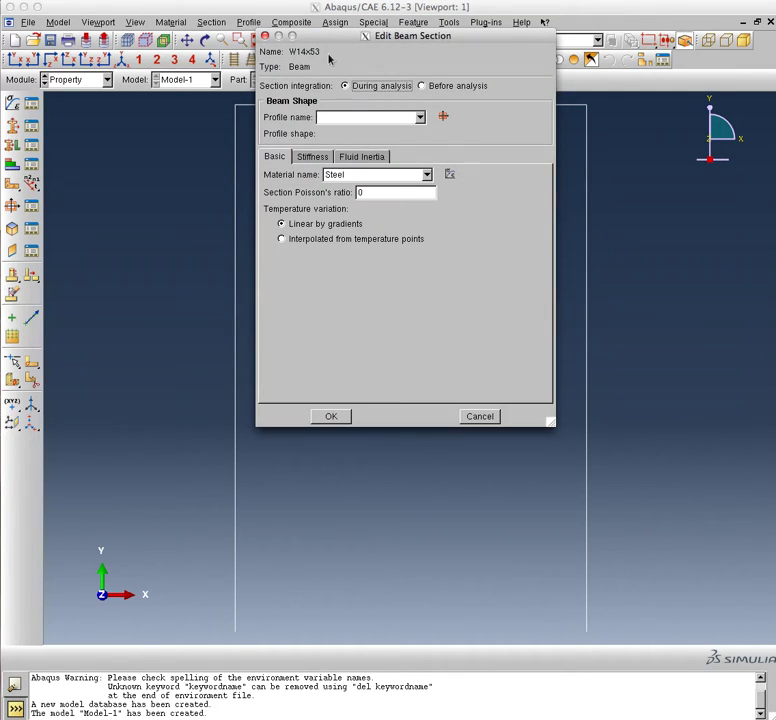
pyautogui.moveTo(329, 35); pyautogui.dragTo(250, 118)
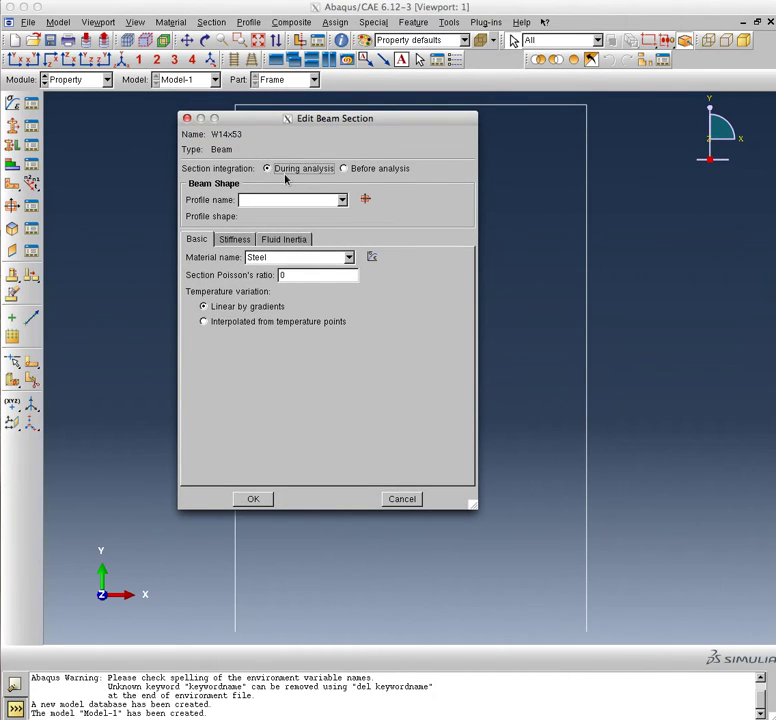
pyautogui.click(346, 169)
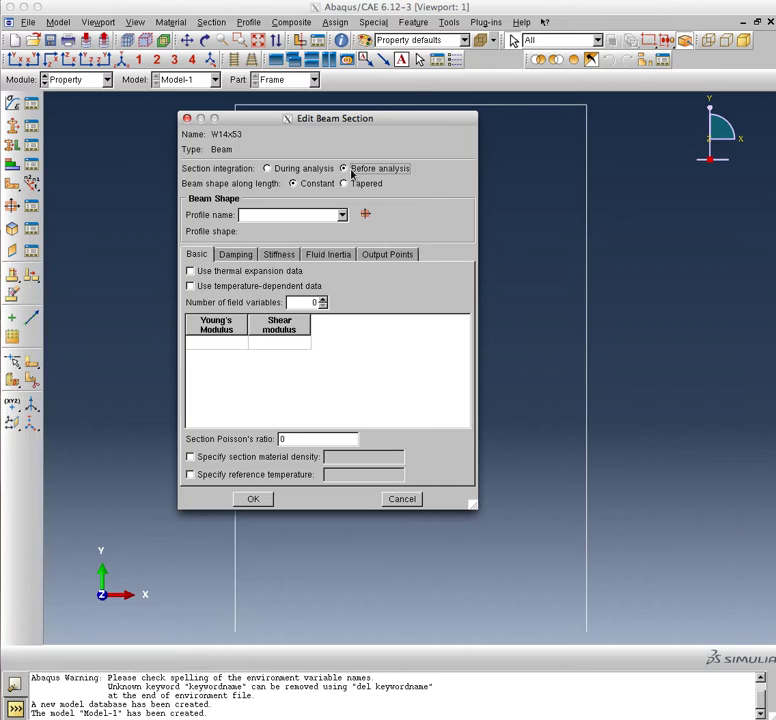
pyautogui.click(310, 169)
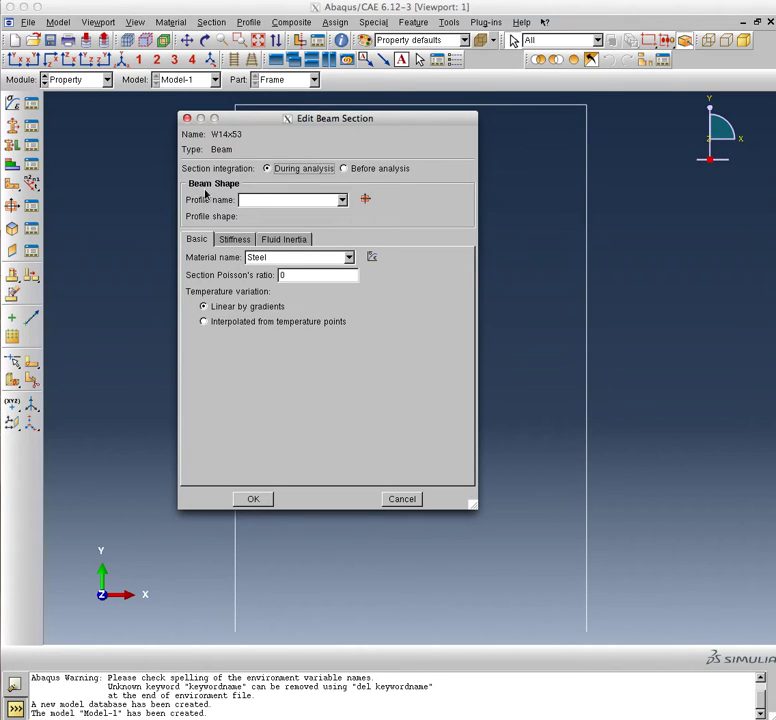
pyautogui.click(343, 201)
pyautogui.click(367, 201)
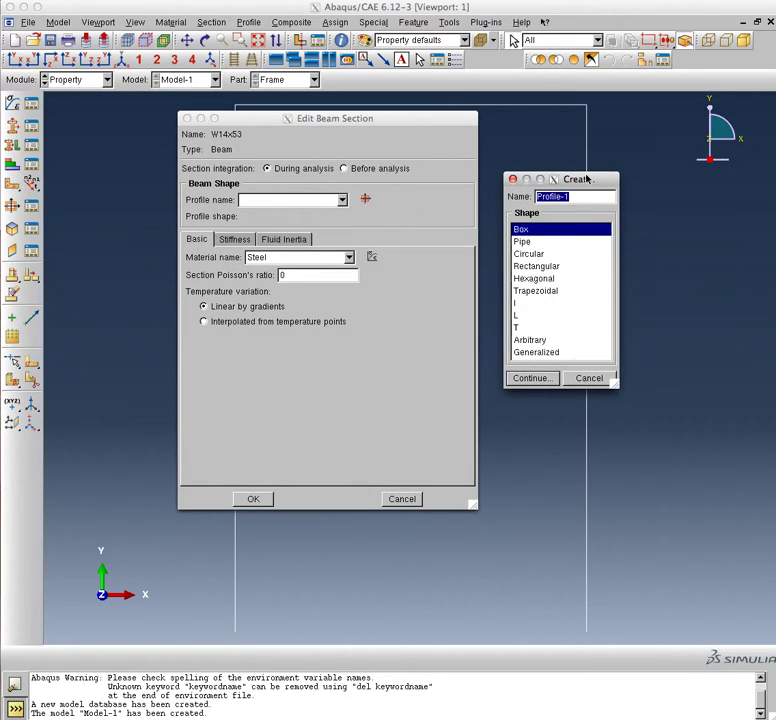
# - Start an I-shaped beam profile named W14x53
pyautogui.write('W14x53')
pyautogui.click(530, 303)
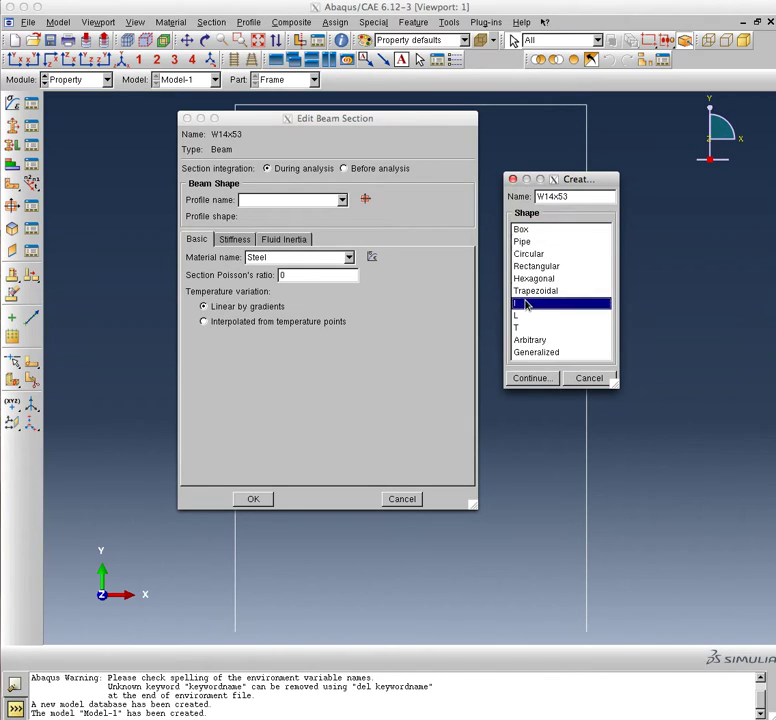
pyautogui.click(533, 379)
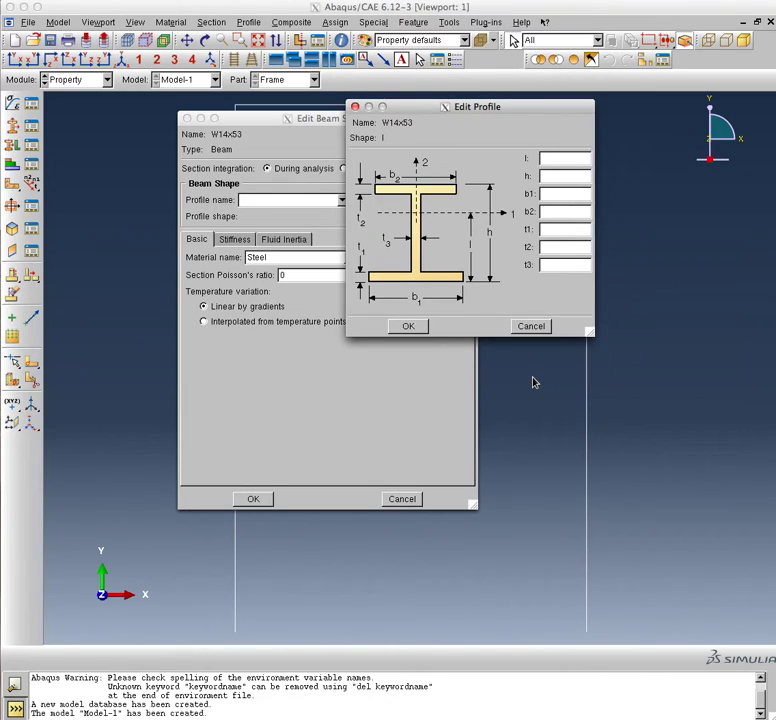
# - Move the Edit Profile dialog down and to the left
pyautogui.moveTo(485, 107); pyautogui.dragTo(459, 203)
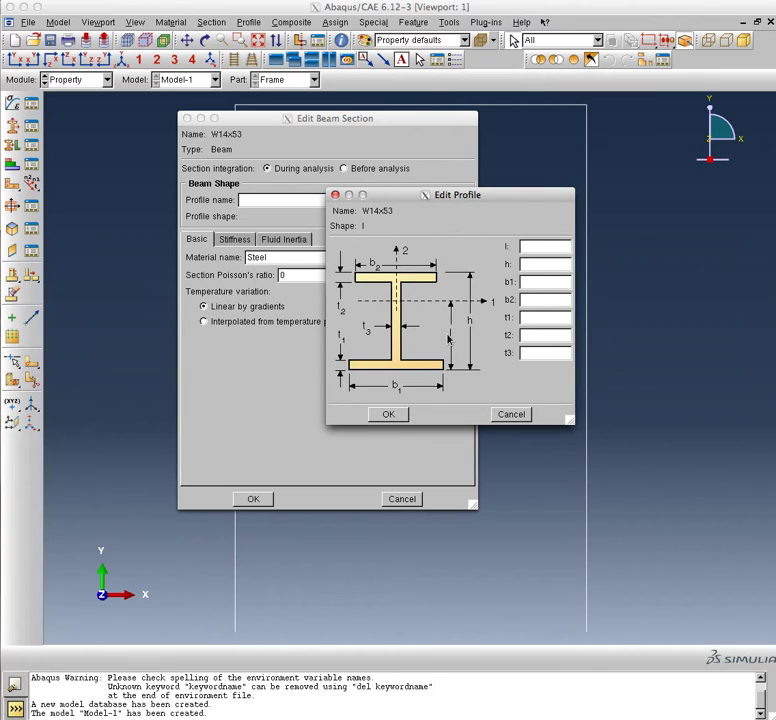
pyautogui.click(532, 262)
# - Enter profile dimensions h 13.9, l 6.95, b1 and b2 8.06, t1 and t2 0.66, t3 0.37
pyautogui.write('13.9')
pyautogui.click(555, 247)
pyautogui.write('6.95')
pyautogui.click(547, 282)
pyautogui.write('8.06')
pyautogui.click(540, 298)
pyautogui.write('8.06')
pyautogui.click(551, 316)
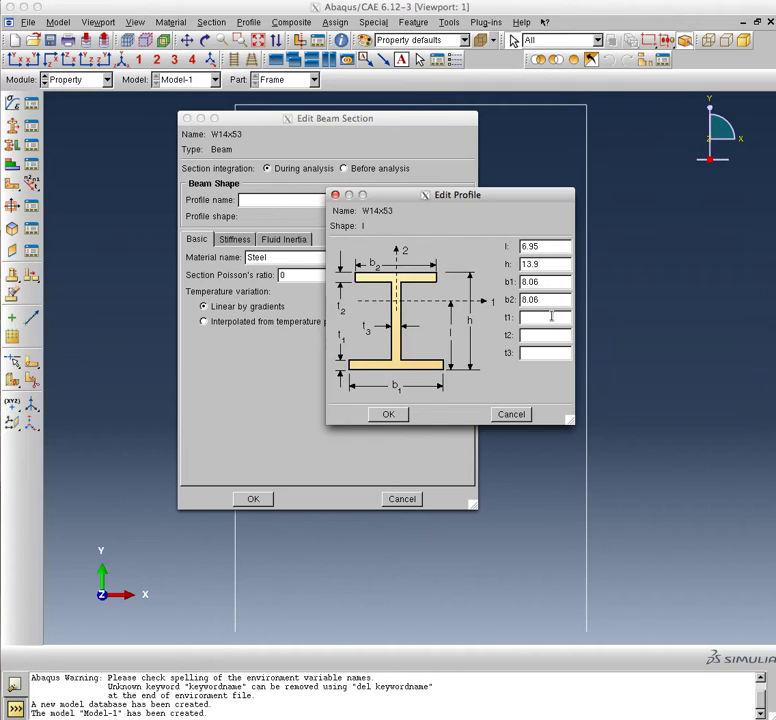
pyautogui.write('0.66')
pyautogui.click(544, 339)
pyautogui.write('0.66')
pyautogui.click(544, 351)
pyautogui.write('0.37')
# - Save the W14x53 profile and beam section, keeping Steel as the section material
pyautogui.click(388, 414)
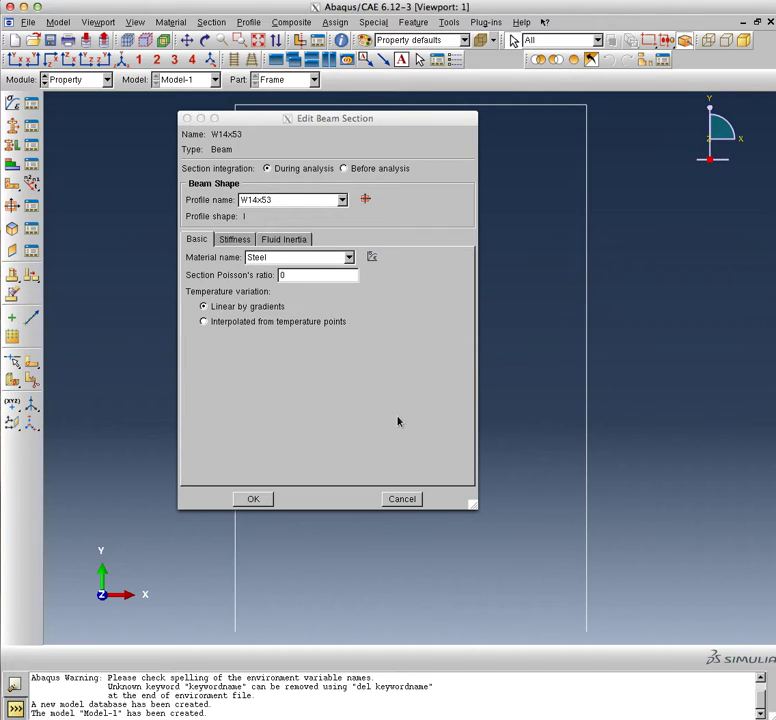
pyautogui.click(241, 249)
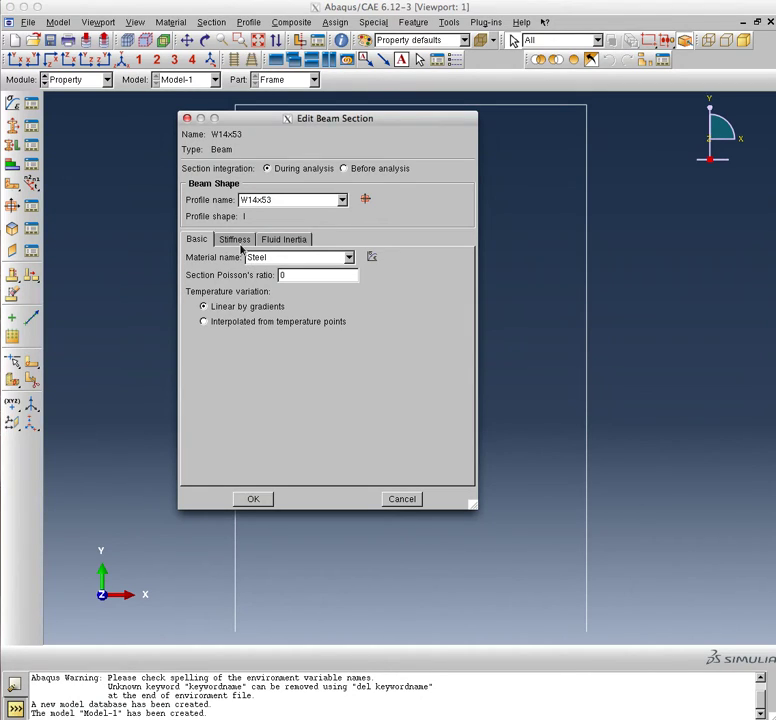
pyautogui.click(240, 241)
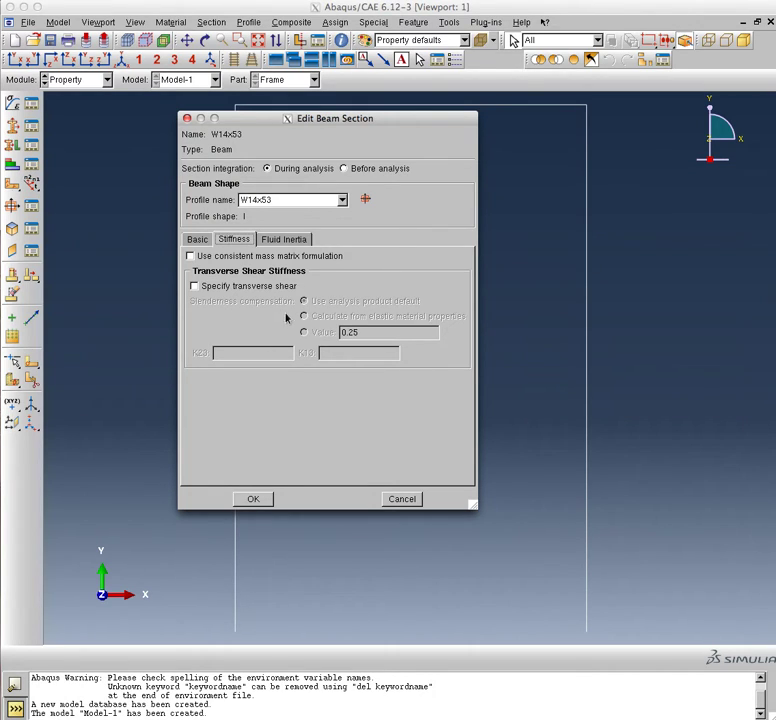
pyautogui.click(197, 242)
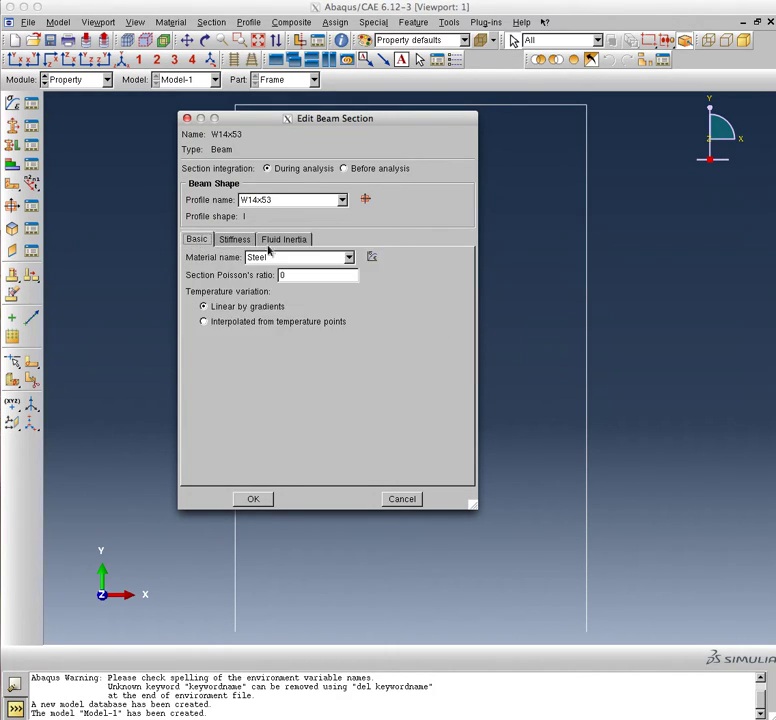
pyautogui.click(295, 240)
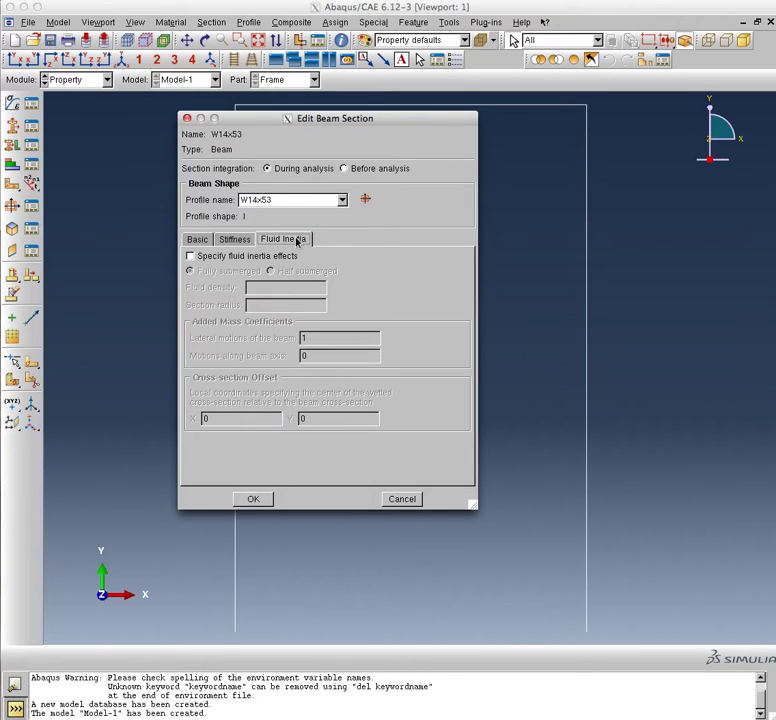
pyautogui.click(191, 242)
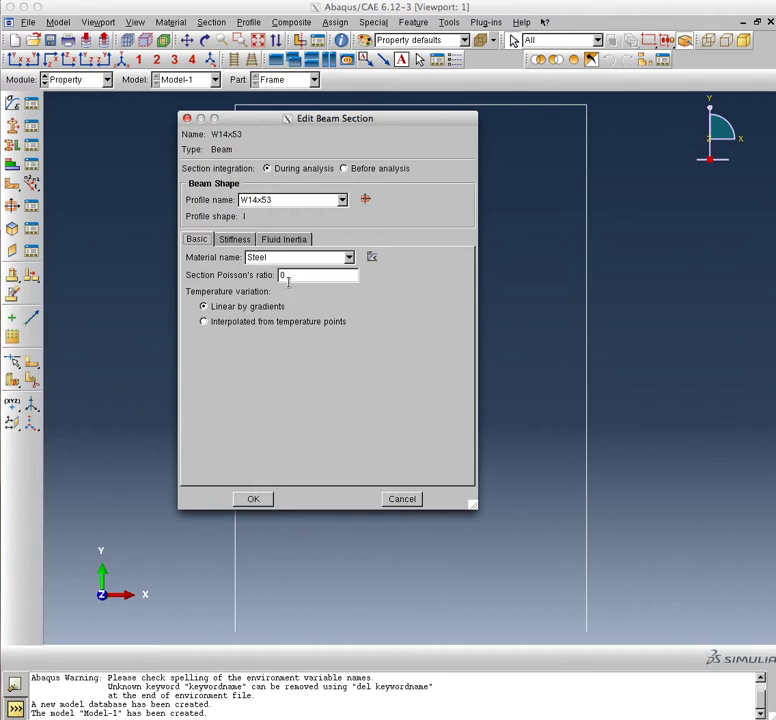
pyautogui.click(349, 258)
pyautogui.click(349, 258)
pyautogui.click(254, 499)
pyautogui.click(15, 146)
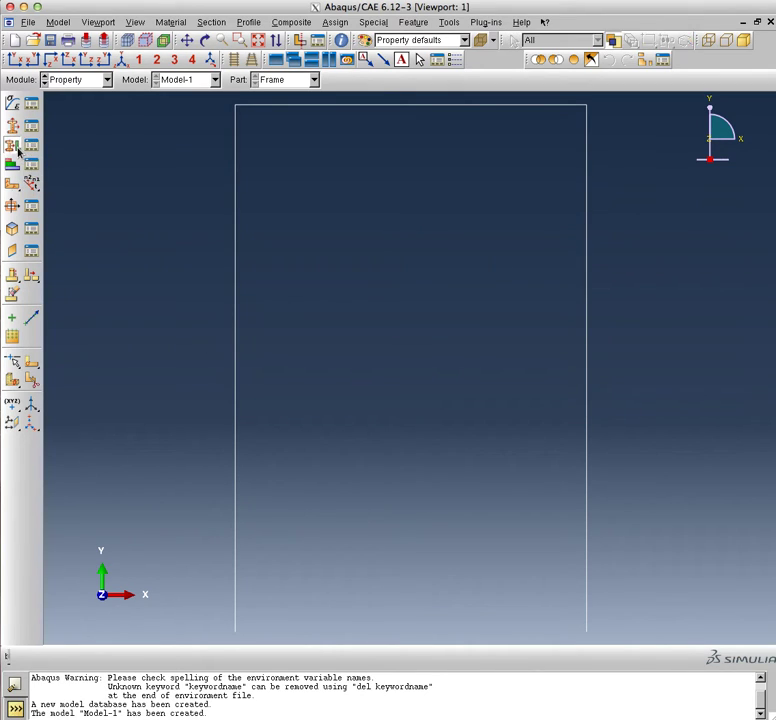
# - Assign the W14x53 section to the left and right columns of the frame
pyautogui.click(236, 240)
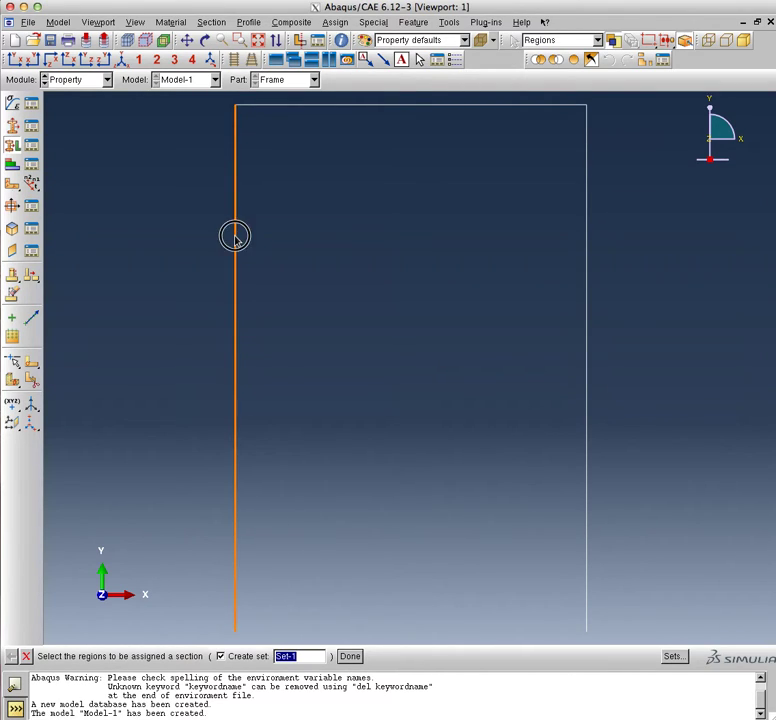
pyautogui.click(587, 280)
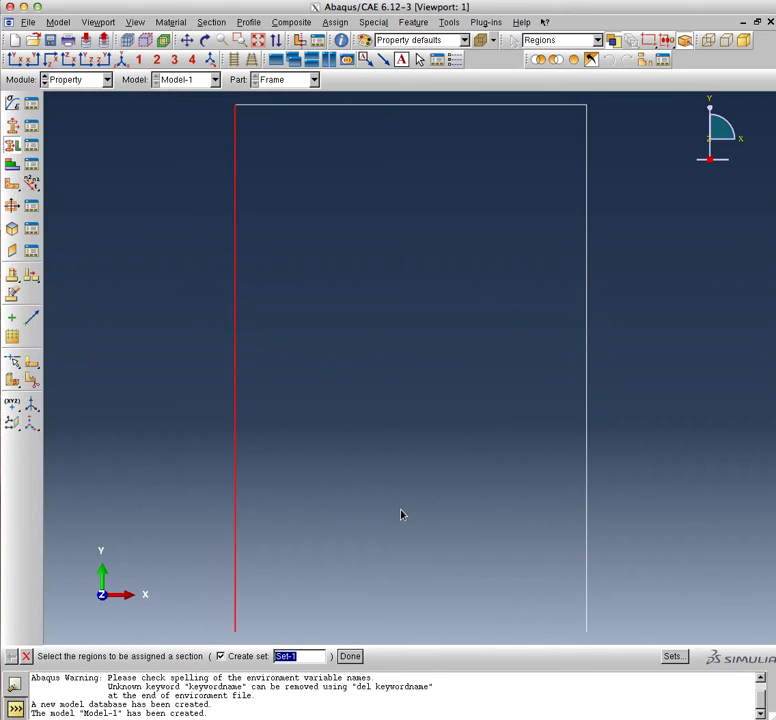
pyautogui.keyDown('shift'); pyautogui.click(592, 423); pyautogui.keyUp('shift')
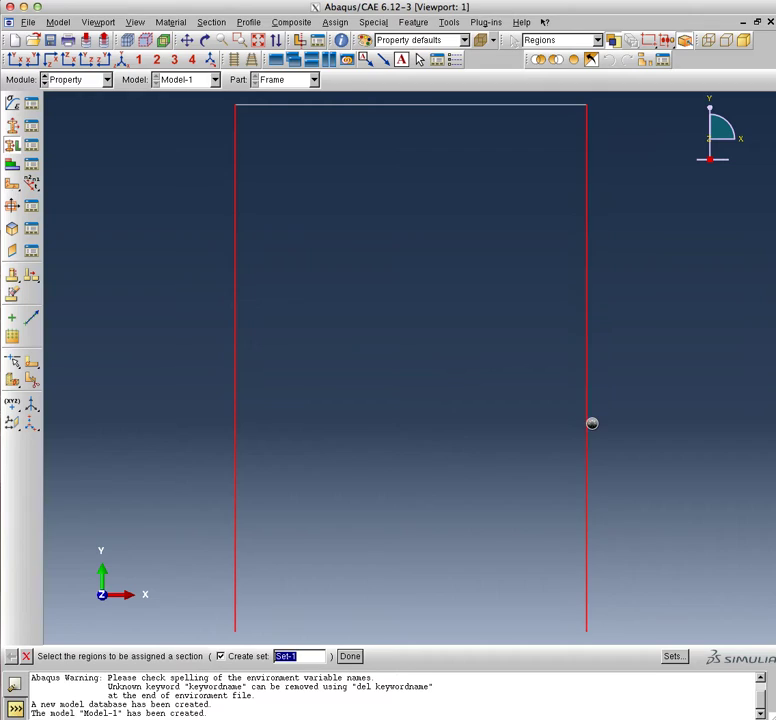
pyautogui.click(352, 657)
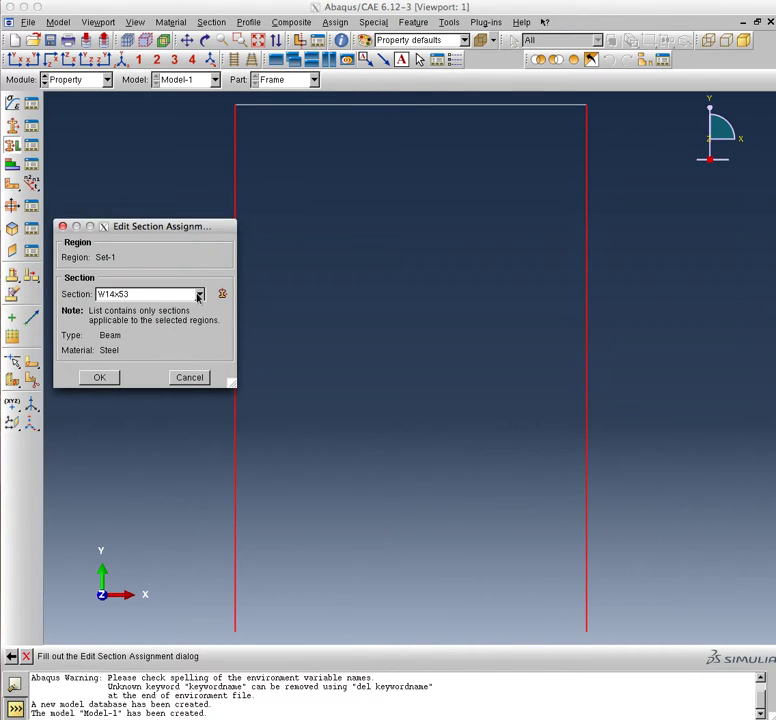
pyautogui.click(198, 294)
pyautogui.click(198, 294)
pyautogui.click(95, 384)
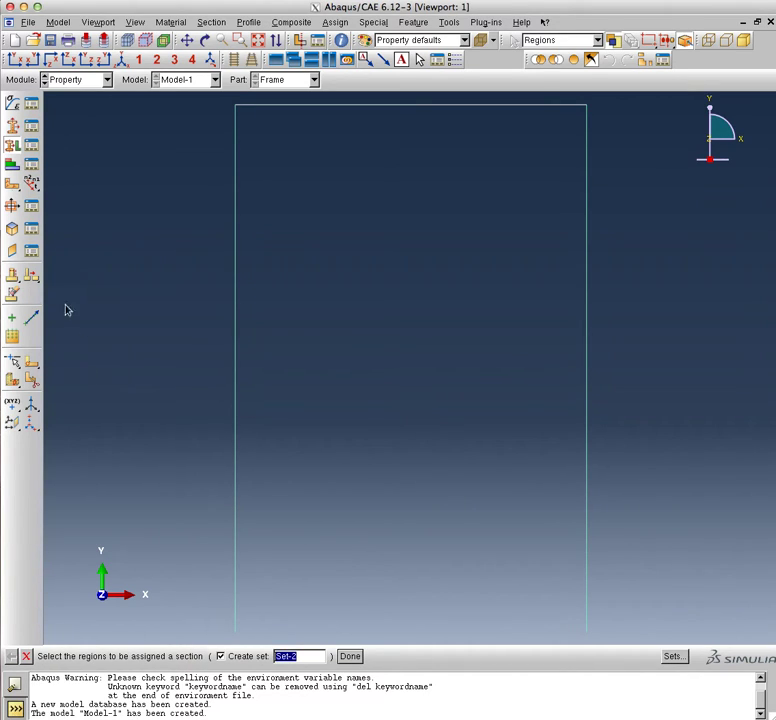
# - Create a new beam section named W18x65
pyautogui.click(11, 128)
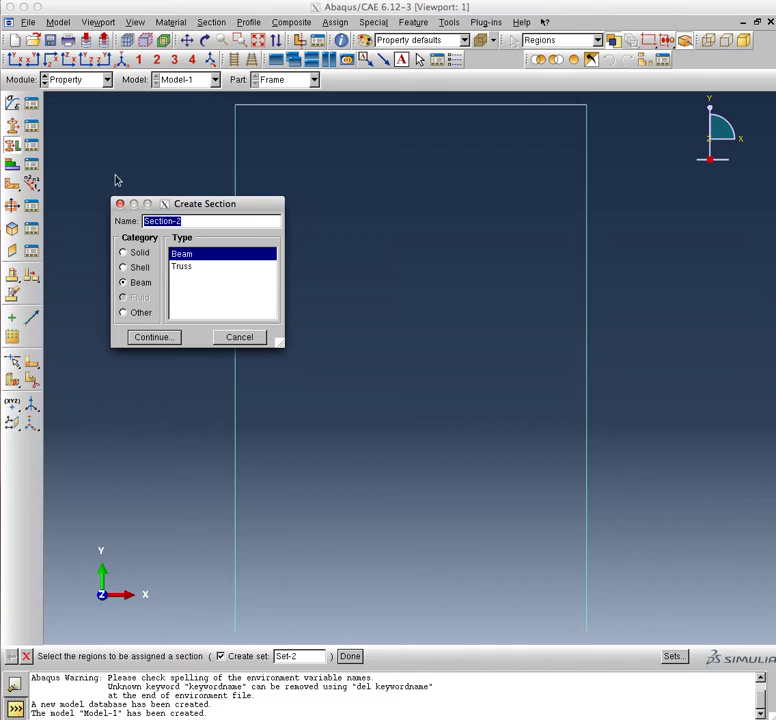
pyautogui.write('W18x65')
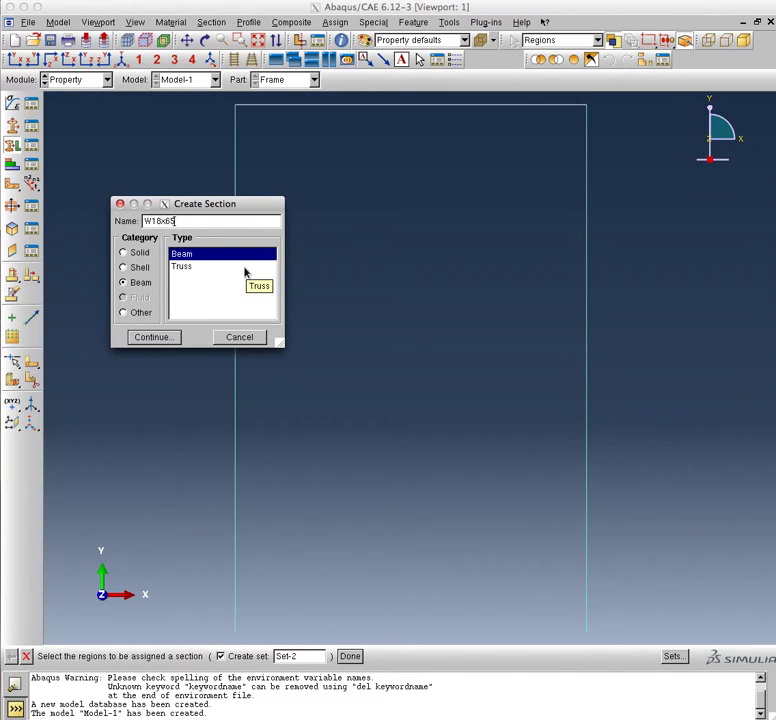
pyautogui.click(164, 337)
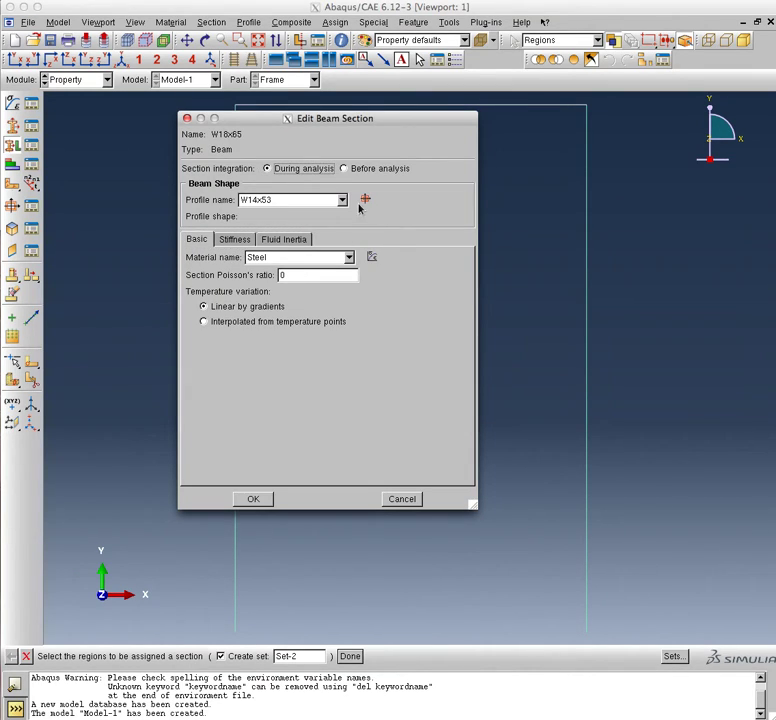
# - Create a new I-shaped beam profile named W18x65
pyautogui.click(343, 201)
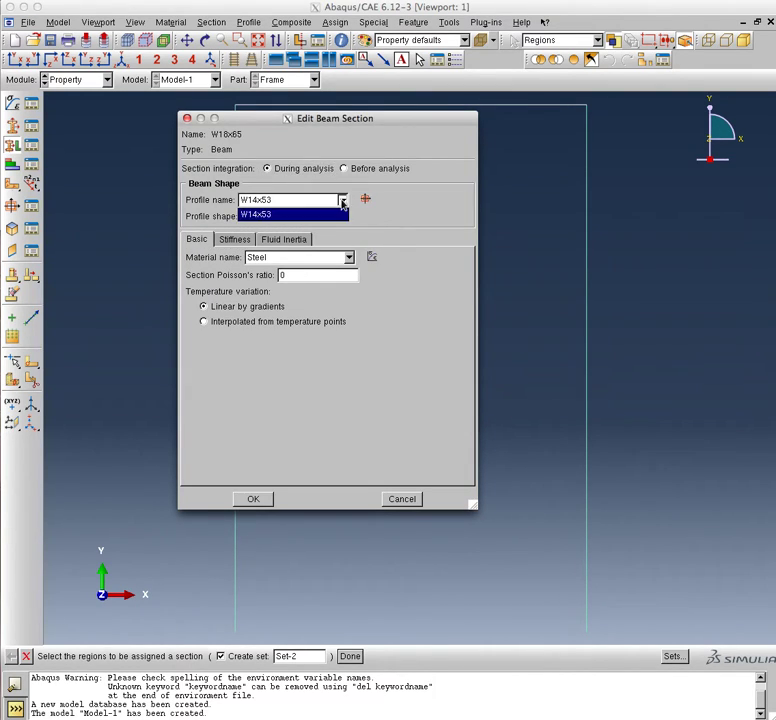
pyautogui.click(343, 201)
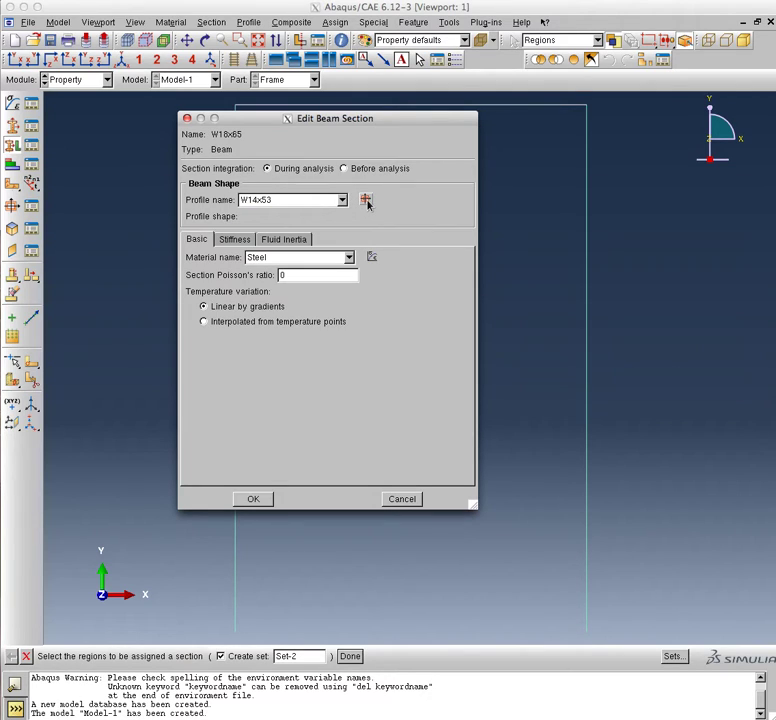
pyautogui.click(366, 201)
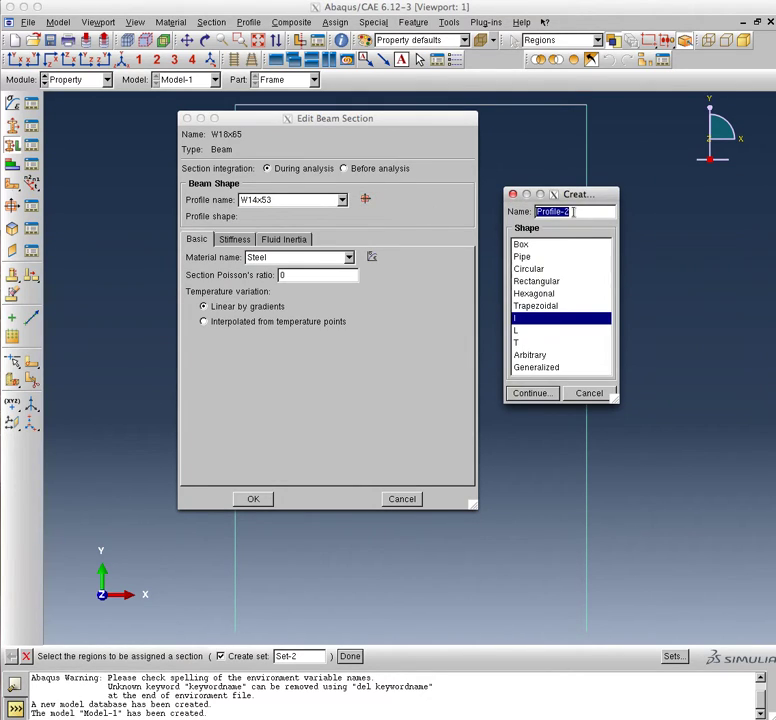
pyautogui.click(551, 210)
pyautogui.moveTo(550, 211); pyautogui.dragTo(488, 210)
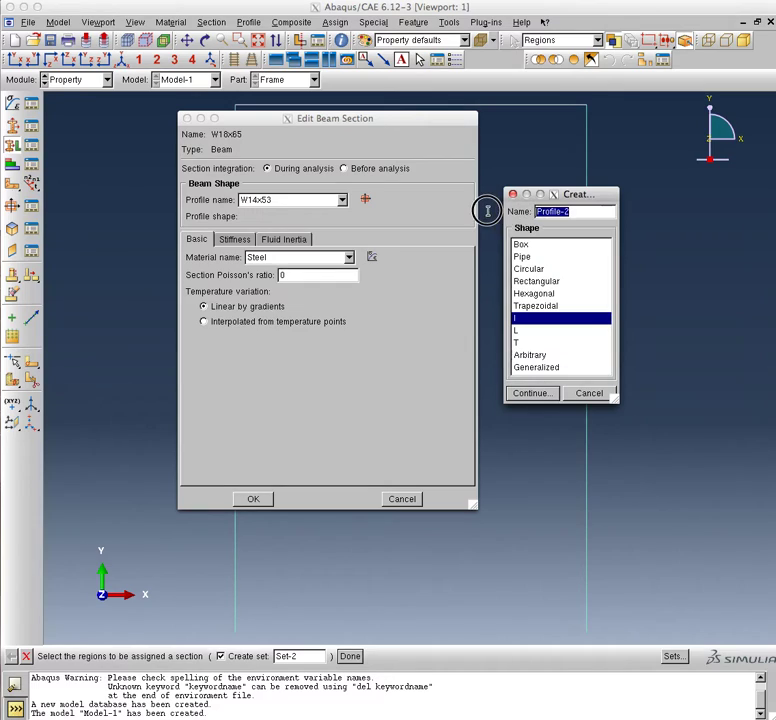
pyautogui.write('W1')
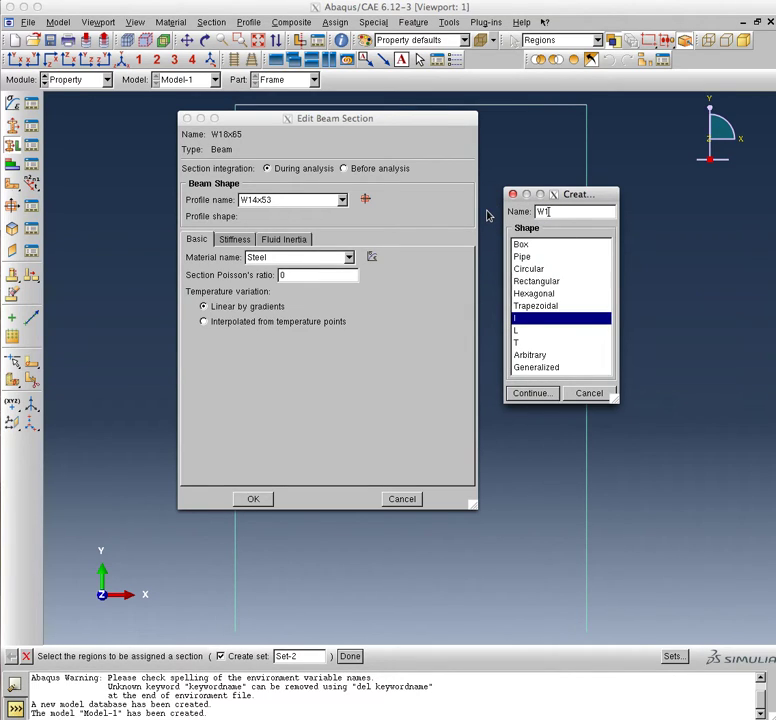
pyautogui.write('8x65')
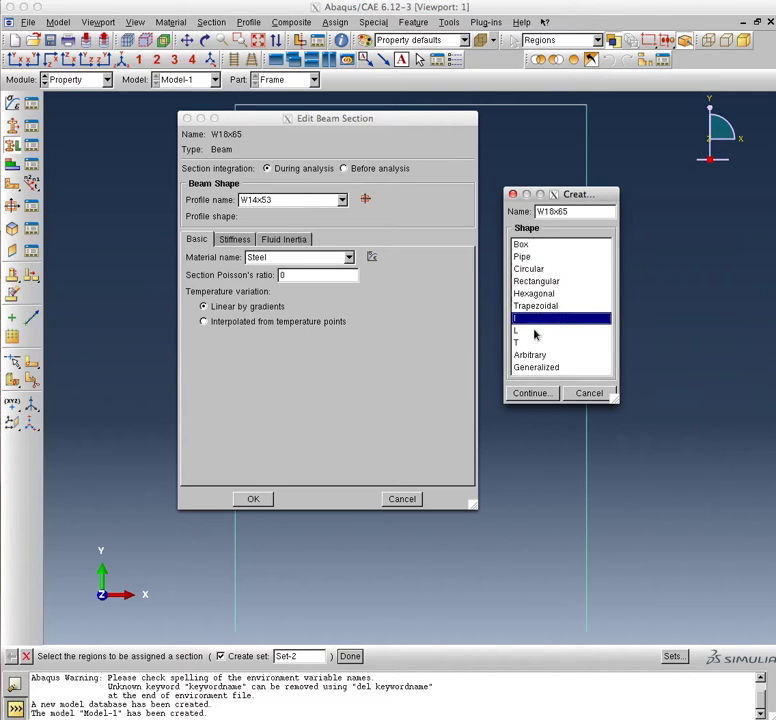
pyautogui.click(538, 396)
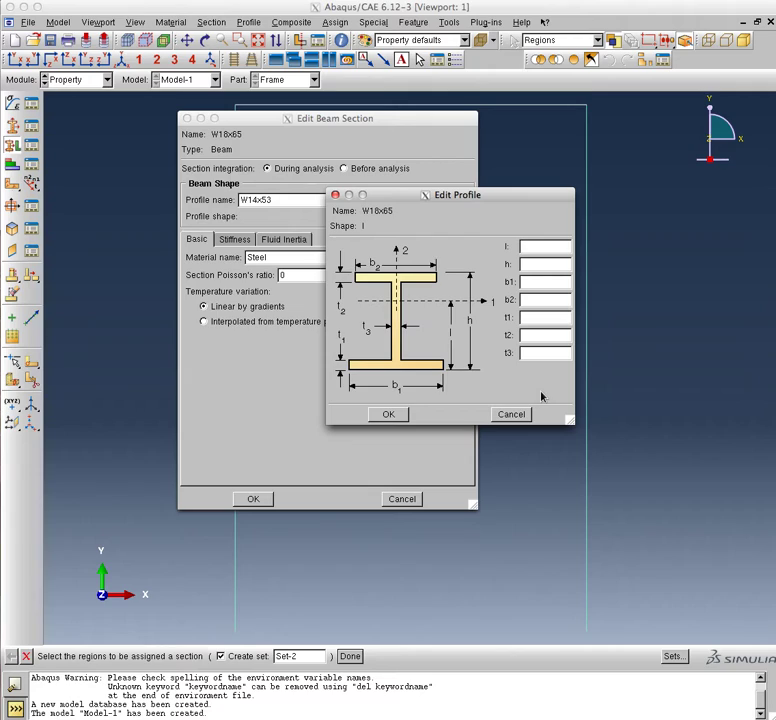
pyautogui.click(550, 267)
# - Set W18x65 profile dimensions: h 18.4, l 9.2, b1/b2 7.59, t1/t2 0.75, t3 0.45
pyautogui.write('18.4')
pyautogui.click(547, 247)
pyautogui.write('9.2')
pyautogui.click(535, 281)
pyautogui.write('7.59')
pyautogui.click(527, 299)
pyautogui.write('7.59')
pyautogui.click(532, 318)
pyautogui.write('0.')
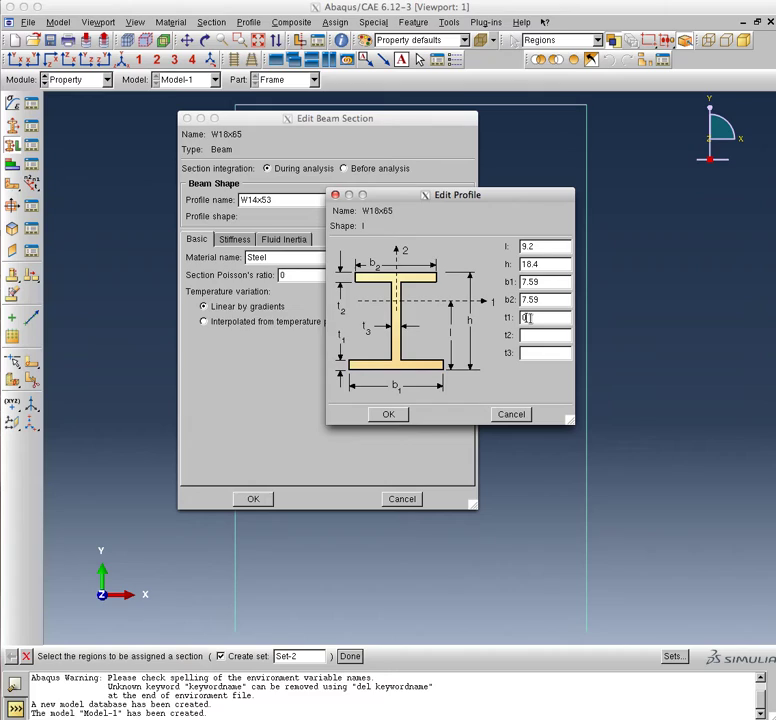
pyautogui.write('75')
pyautogui.click(530, 334)
pyautogui.write('0.7')
pyautogui.write('5')
pyautogui.write('0.45')
pyautogui.click(389, 414)
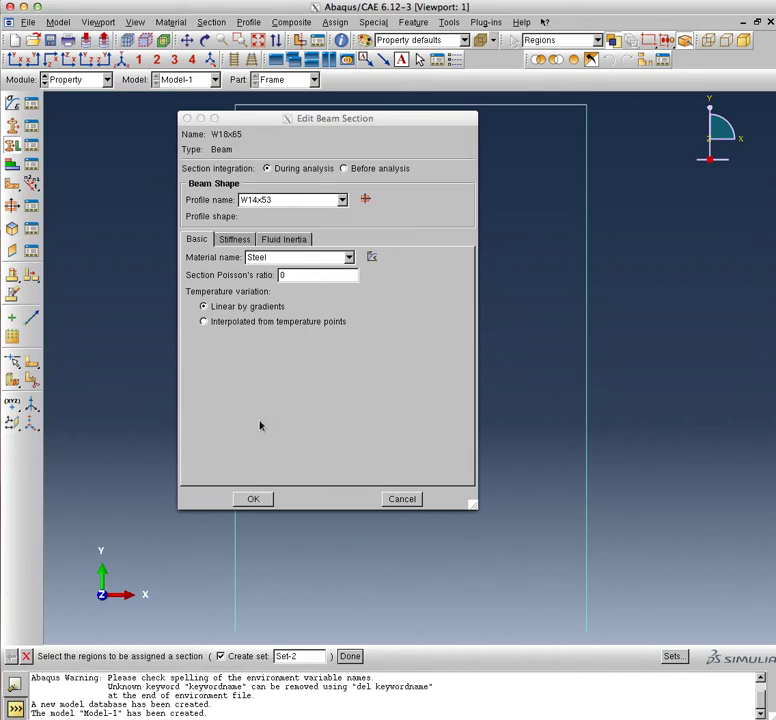
# - Give the W18x65 beam section the W18x65 profile and save it
pyautogui.click(343, 200)
pyautogui.click(343, 200)
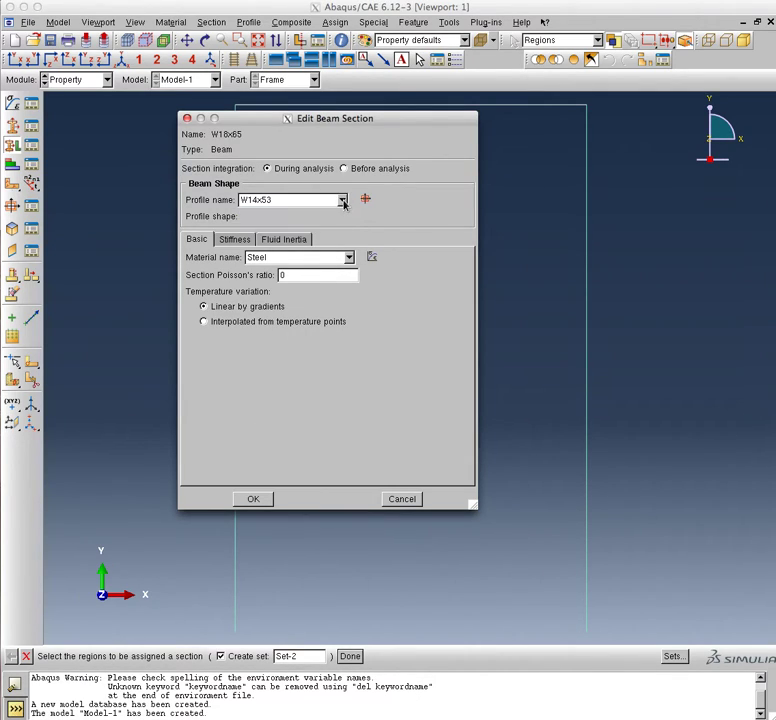
pyautogui.click(343, 200)
pyautogui.click(328, 226)
pyautogui.click(244, 501)
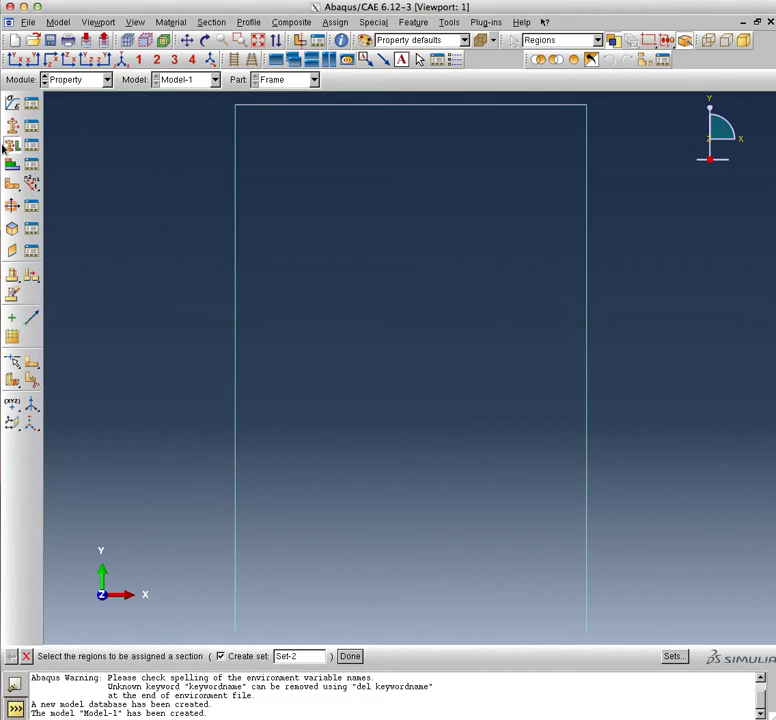
# - Assign the W18x65 section to the frame's top beam
pyautogui.click(358, 105)
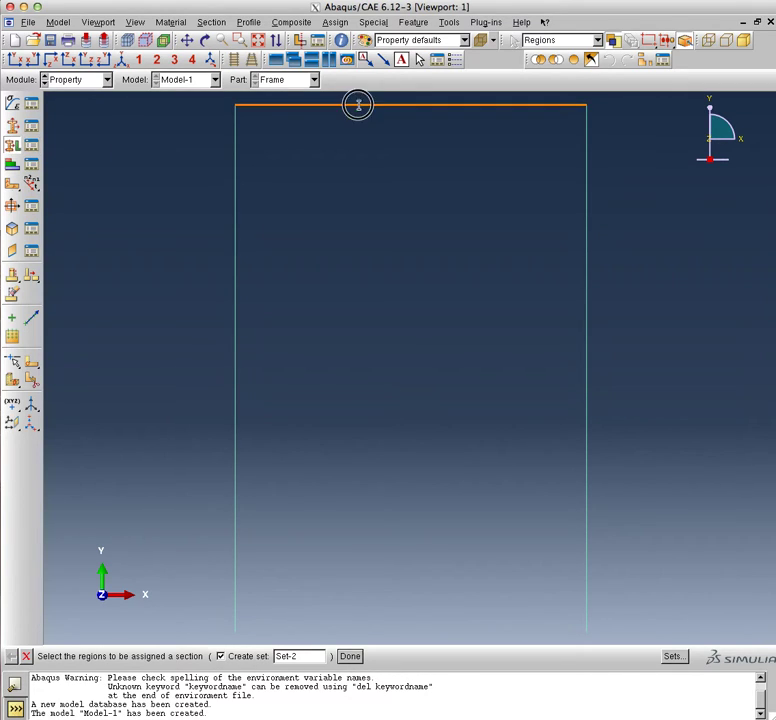
pyautogui.click(349, 656)
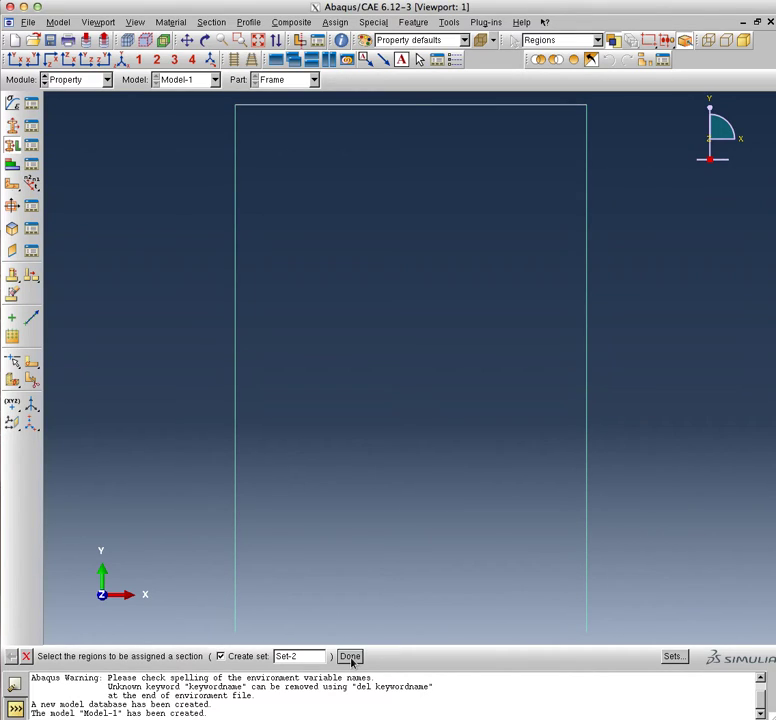
pyautogui.click(349, 656)
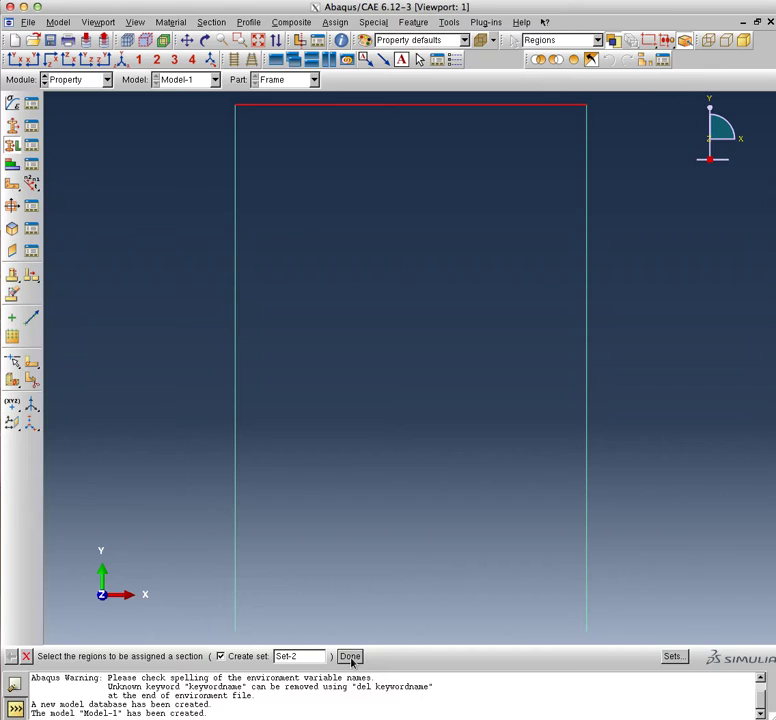
pyautogui.click(351, 657)
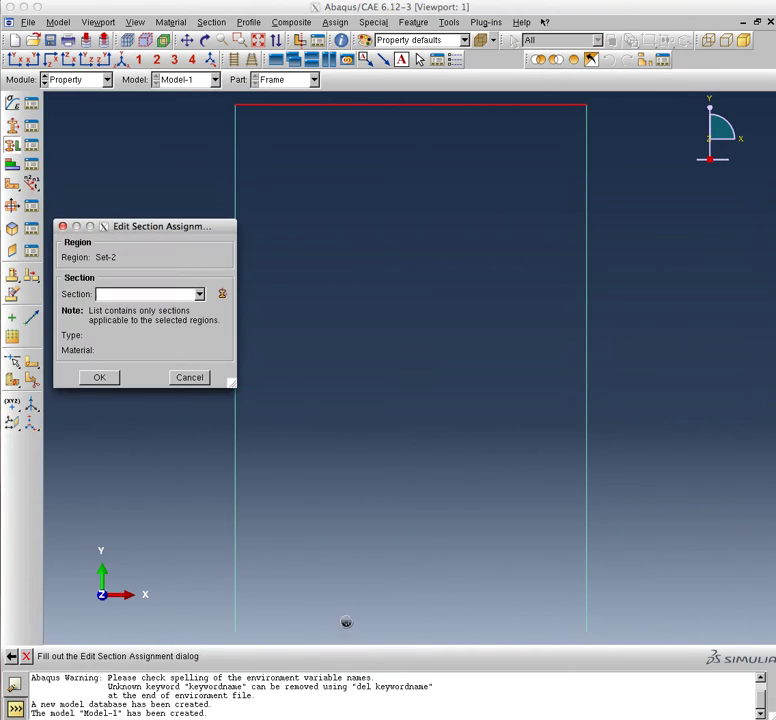
pyautogui.click(200, 295)
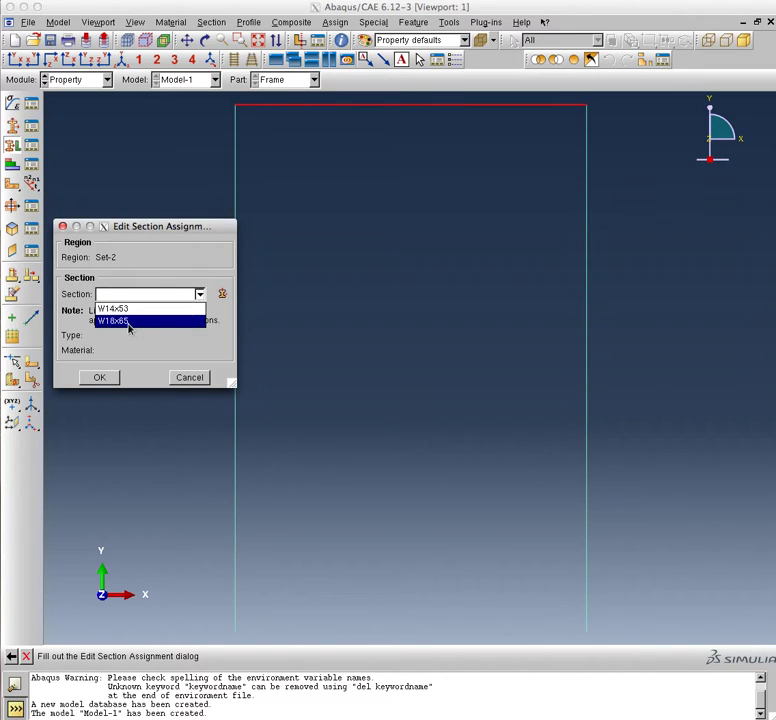
pyautogui.click(128, 322)
pyautogui.click(103, 379)
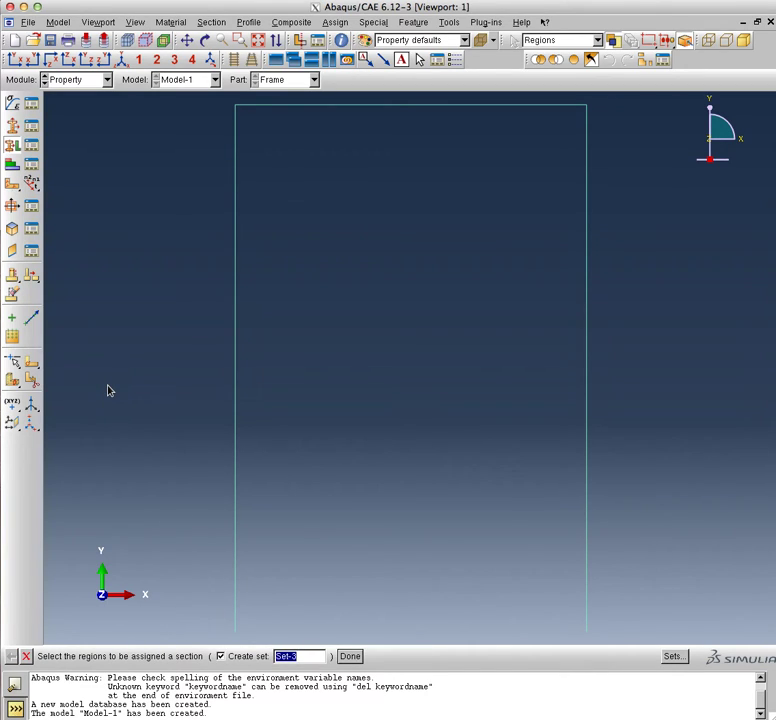
pyautogui.click(26, 657)
# - Assign the left column a beam orientation with default n1 0.0,0.0,-1.0
pyautogui.click(26, 657)
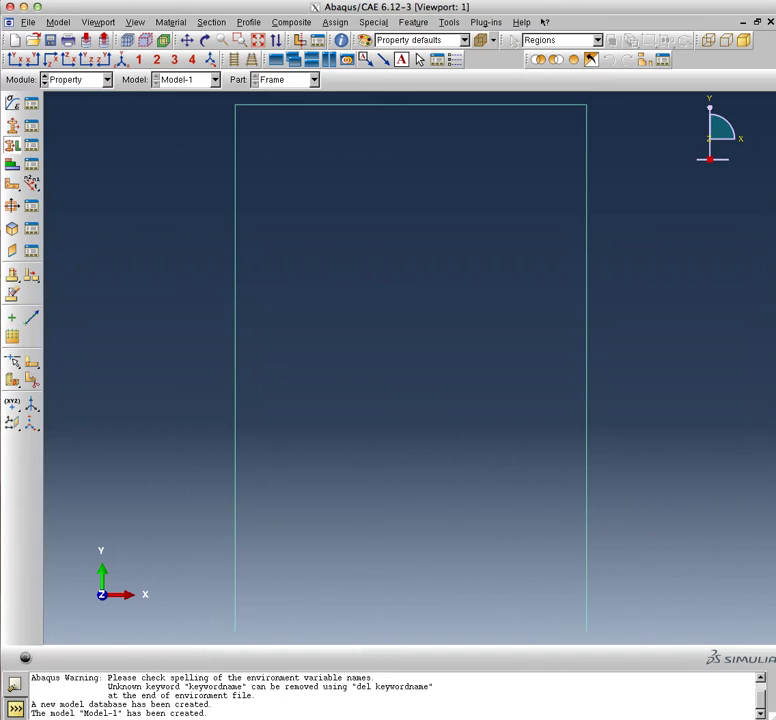
pyautogui.click(26, 659)
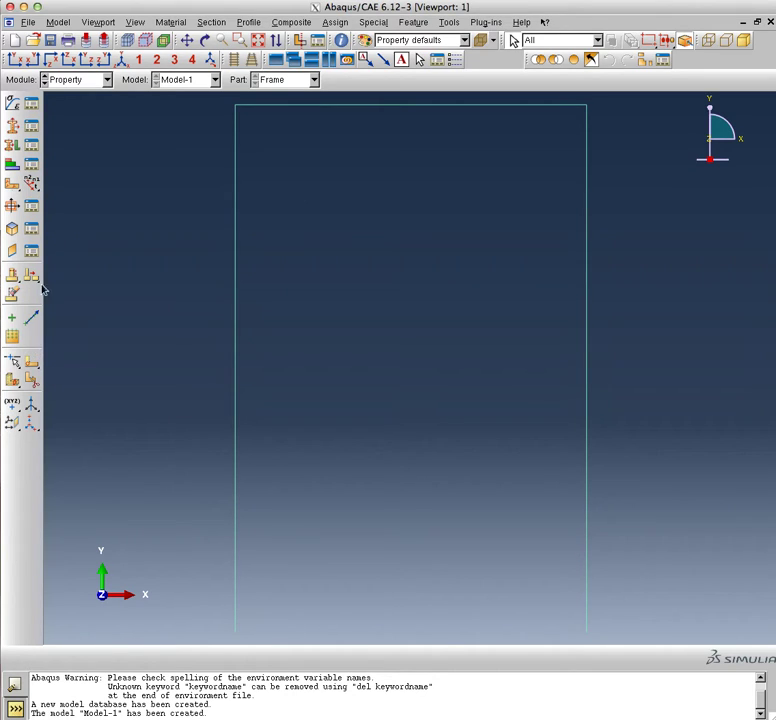
pyautogui.click(33, 190)
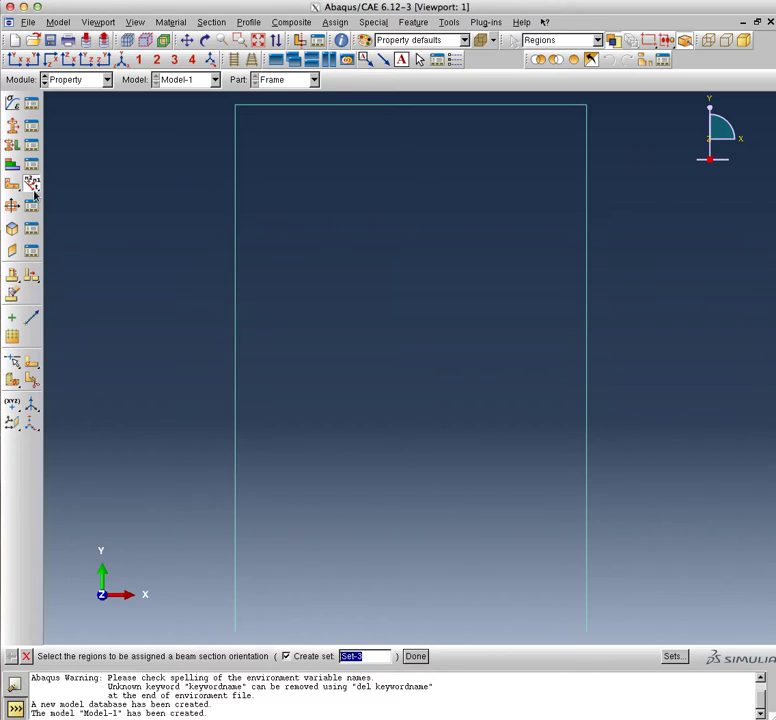
pyautogui.click(237, 396)
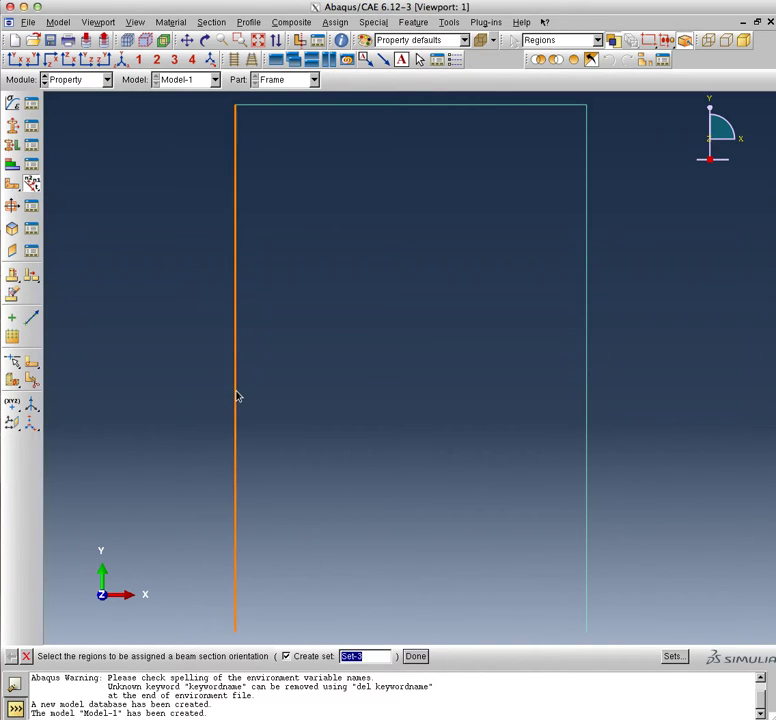
pyautogui.click(429, 657)
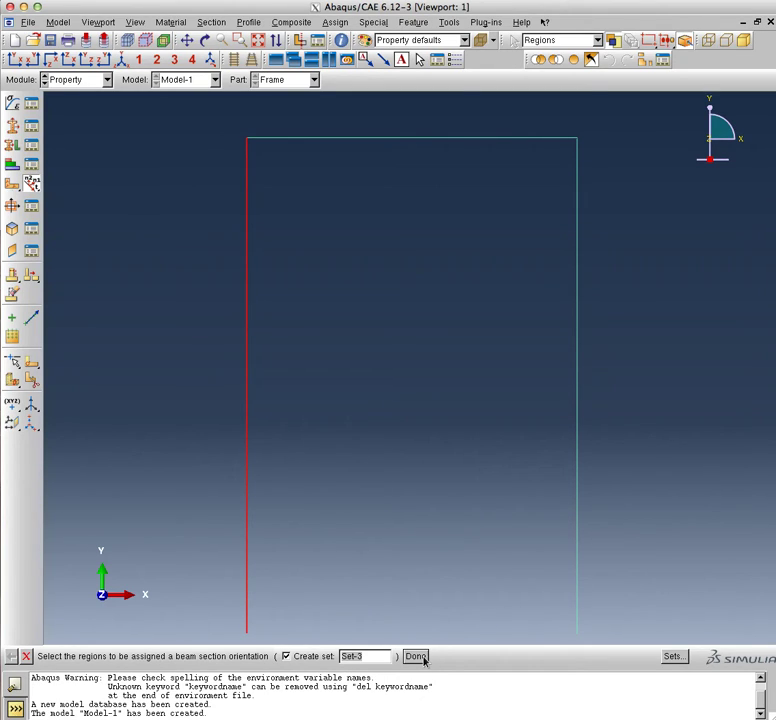
pyautogui.click(418, 657)
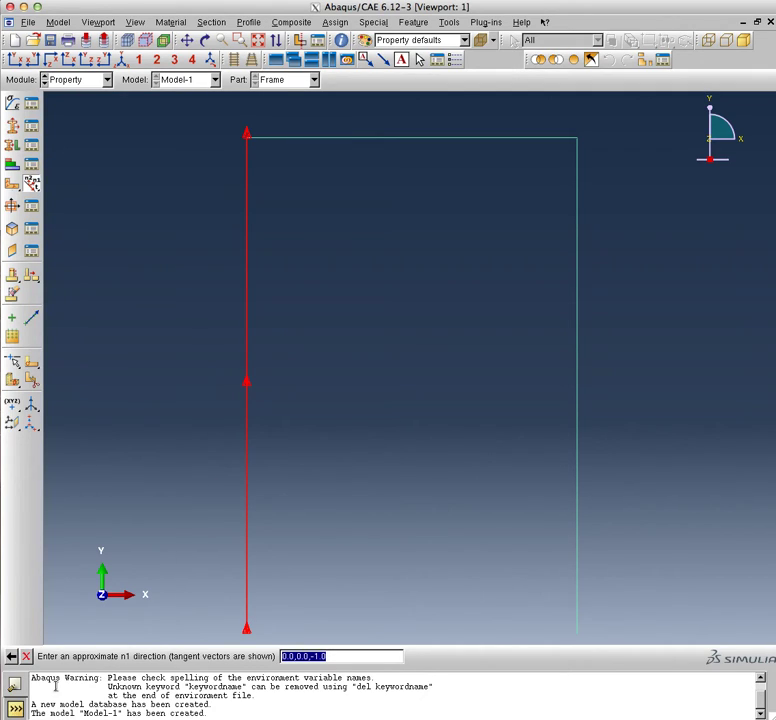
pyautogui.press('Return')
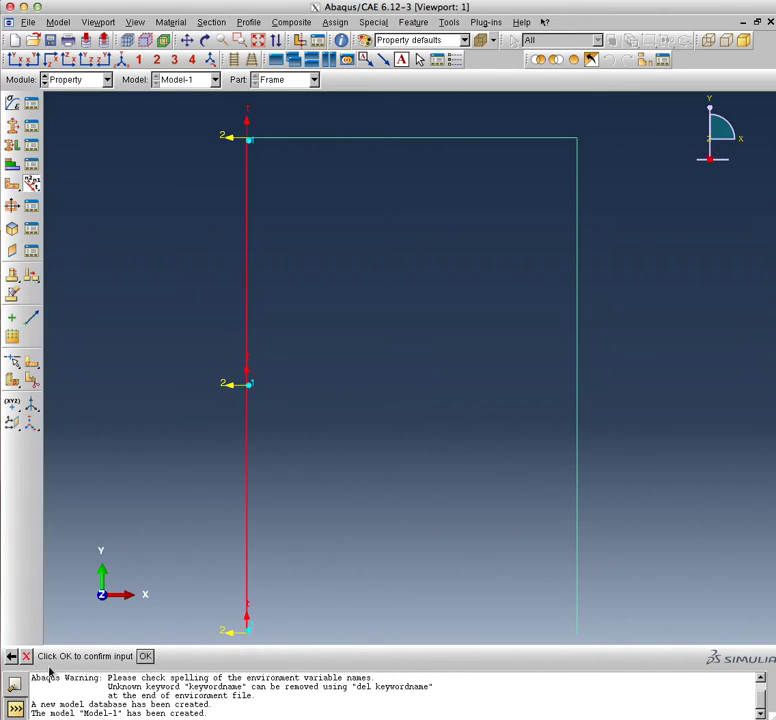
pyautogui.click(146, 656)
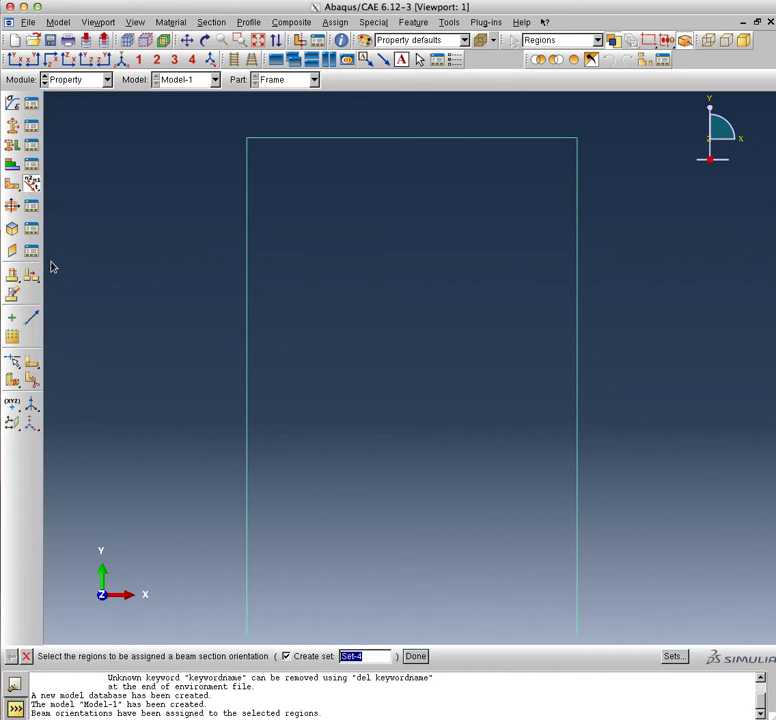
pyautogui.click(305, 144)
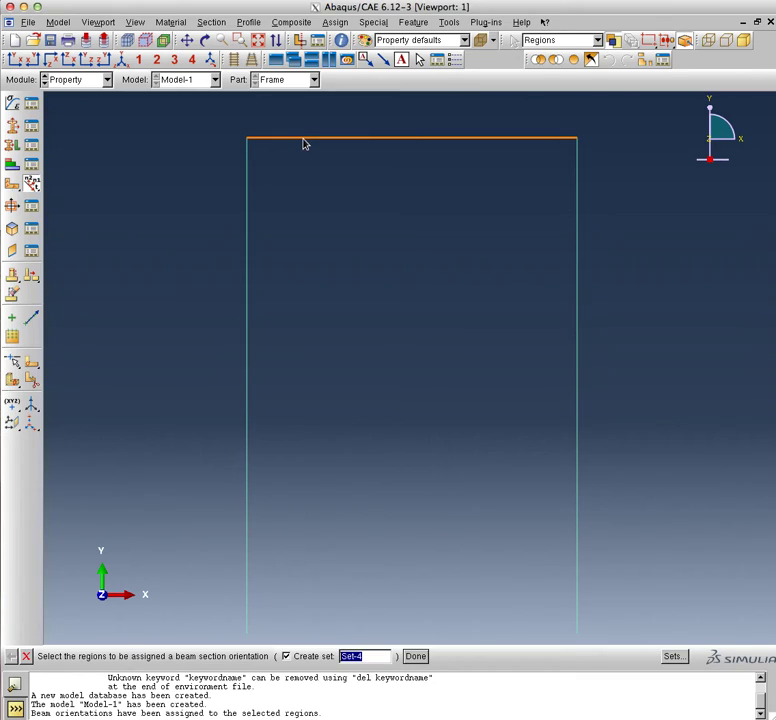
# - Orient the top beam with the default n1 direction 0.0,0.0,-1.0
pyautogui.click(416, 656)
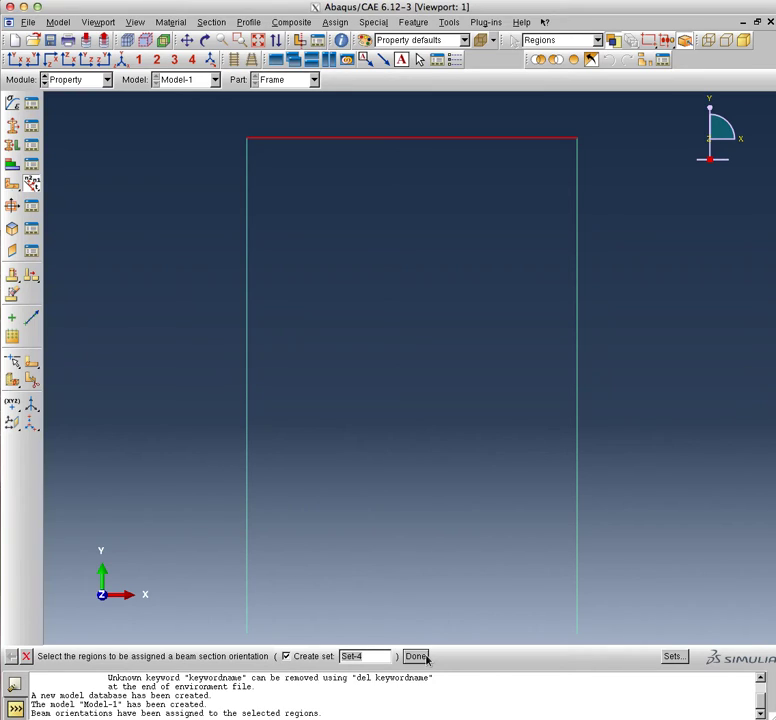
pyautogui.click(415, 656)
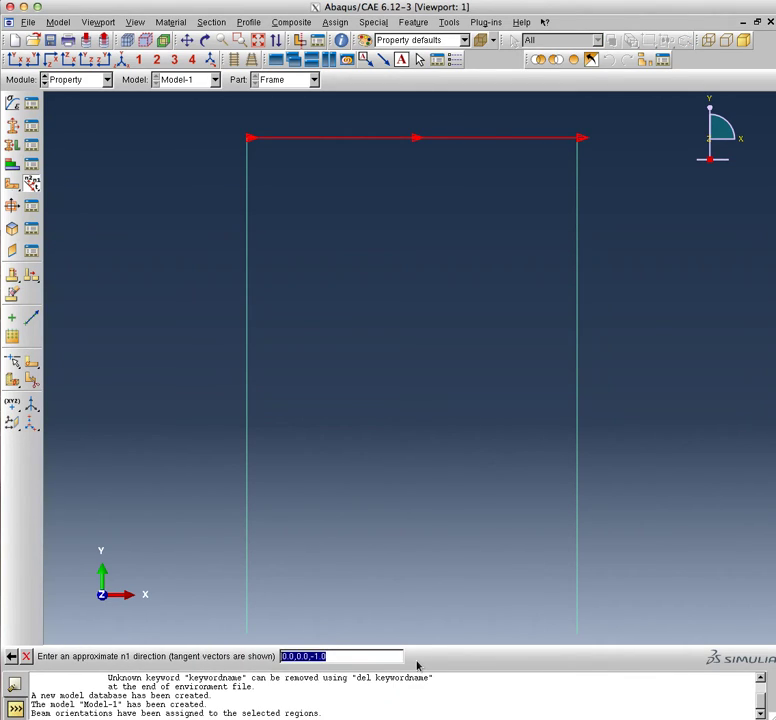
pyautogui.press('Return')
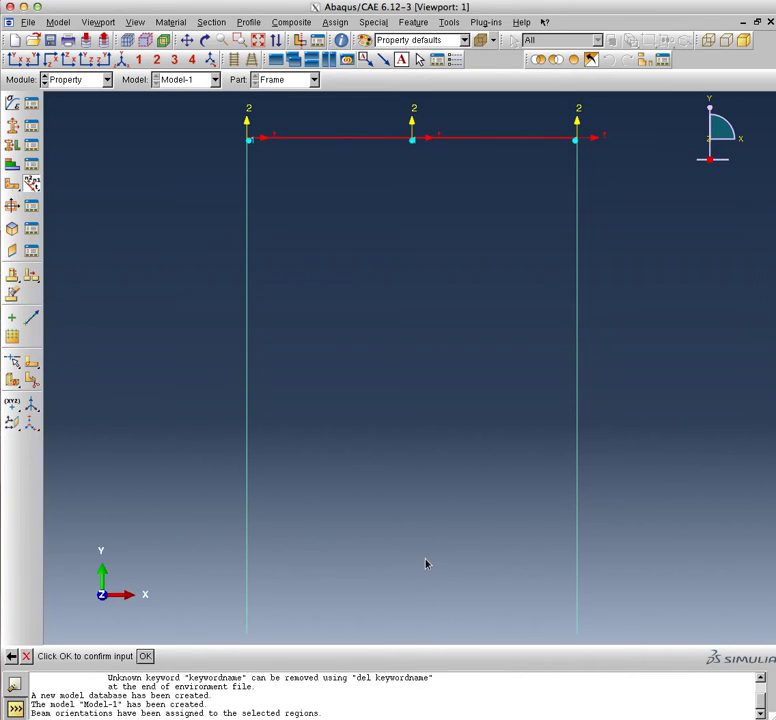
pyautogui.click(145, 656)
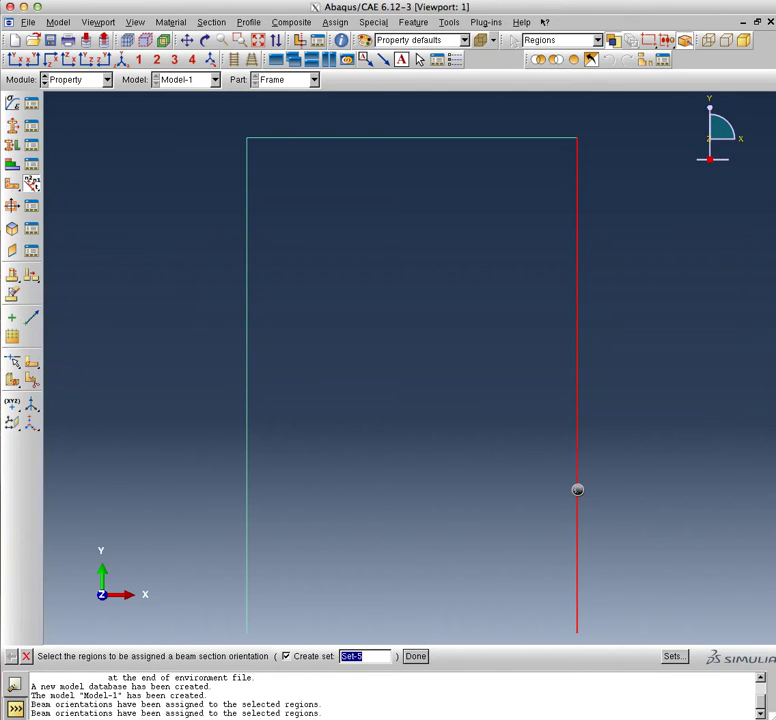
pyautogui.click(577, 490)
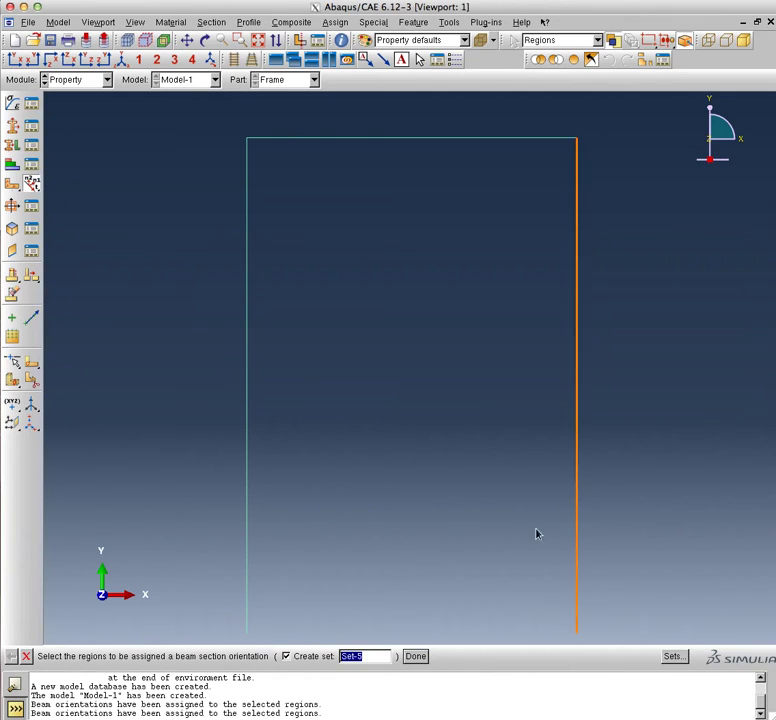
# - Orient the right column with the default n1 direction, finishing orientation assignment
pyautogui.click(413, 656)
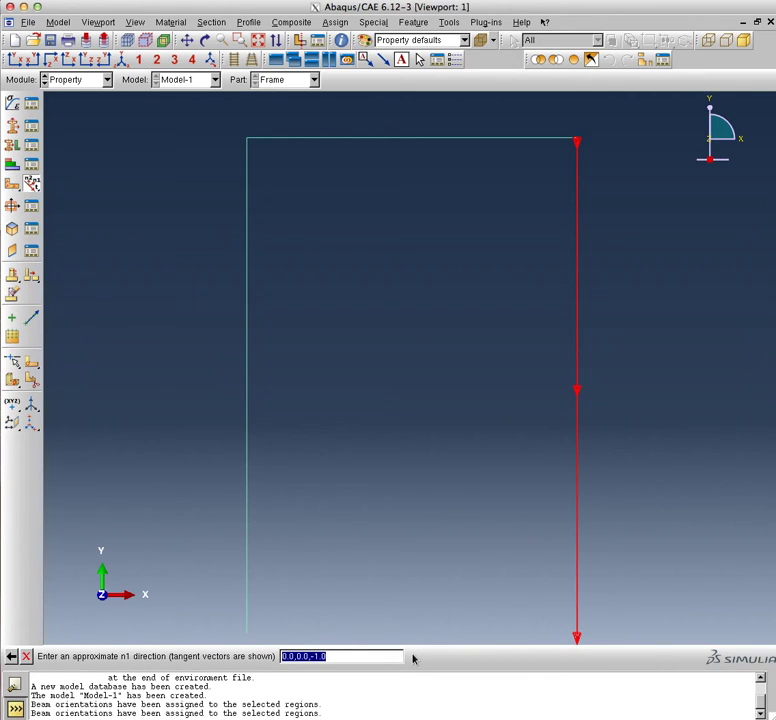
pyautogui.press('Return')
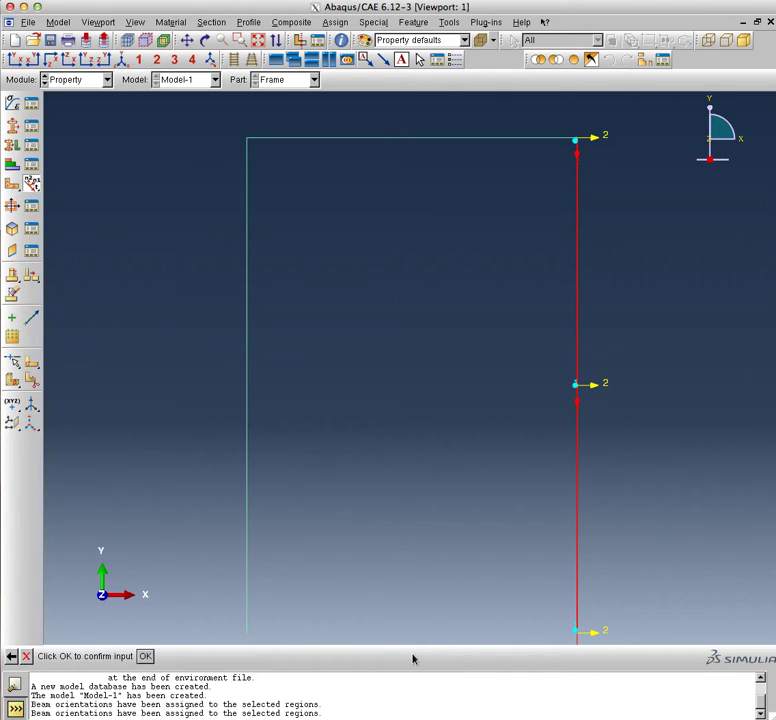
pyautogui.click(142, 656)
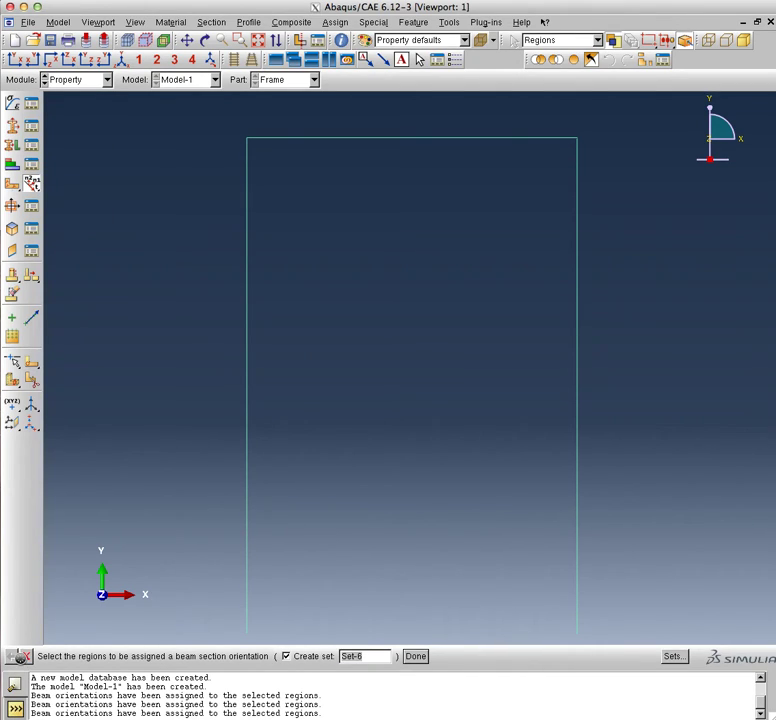
pyautogui.click(21, 656)
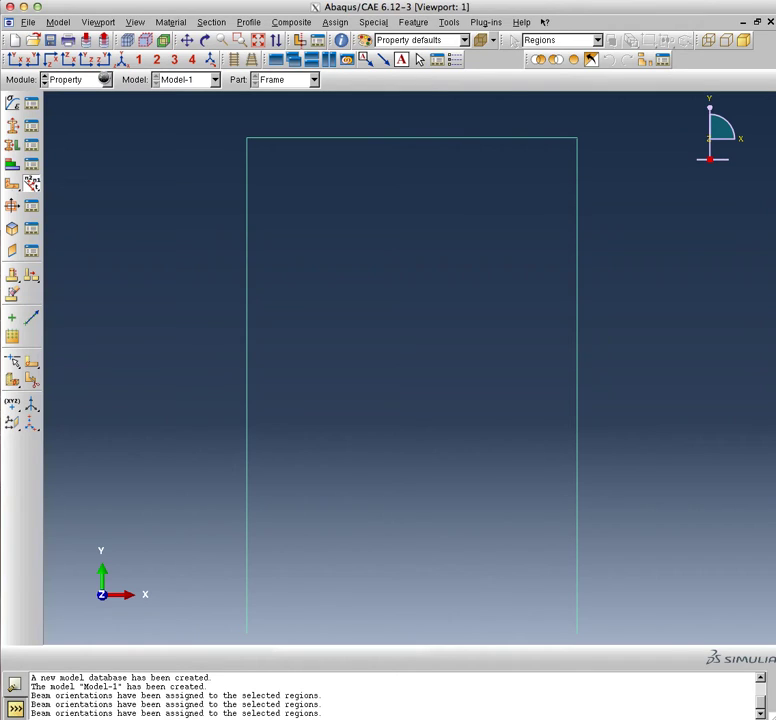
pyautogui.click(106, 82)
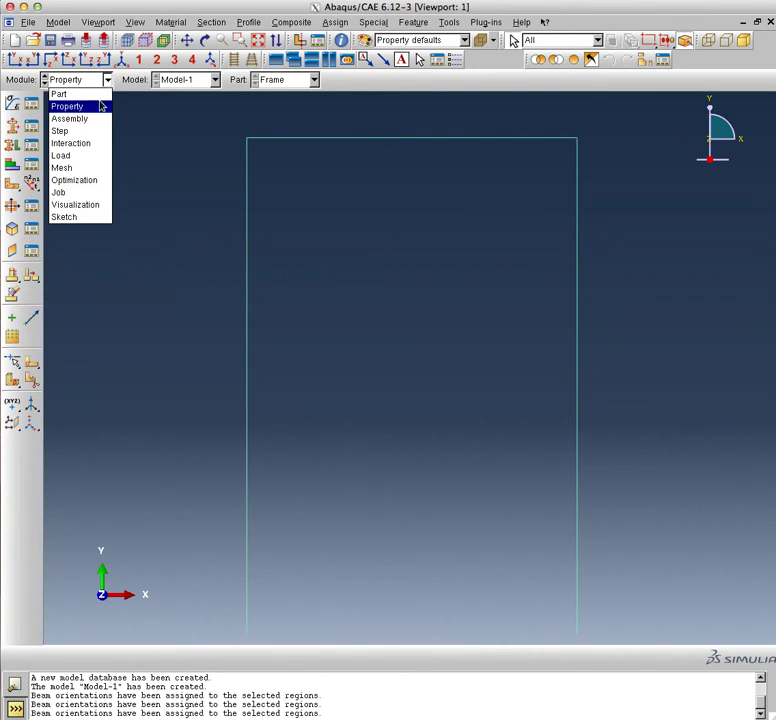
pyautogui.click(88, 121)
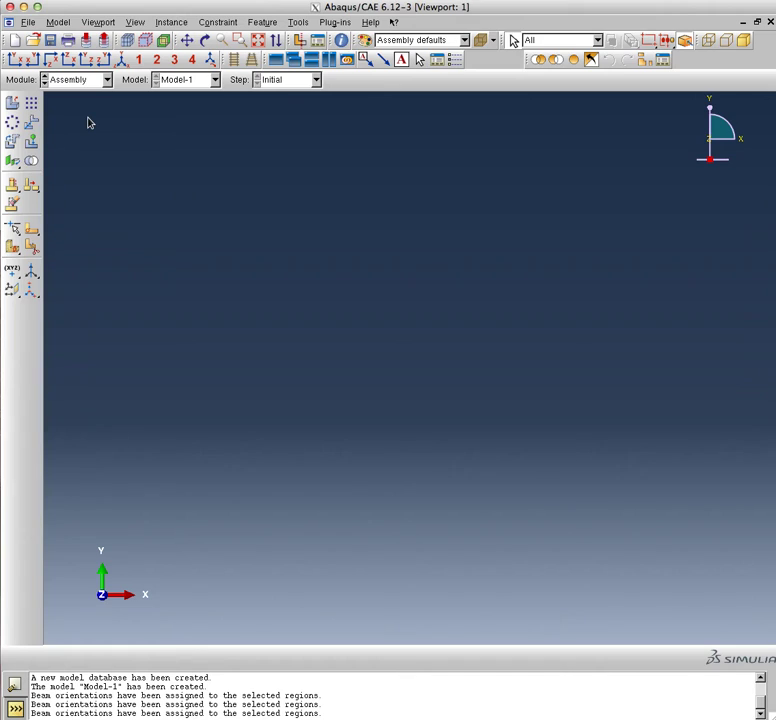
pyautogui.click(12, 102)
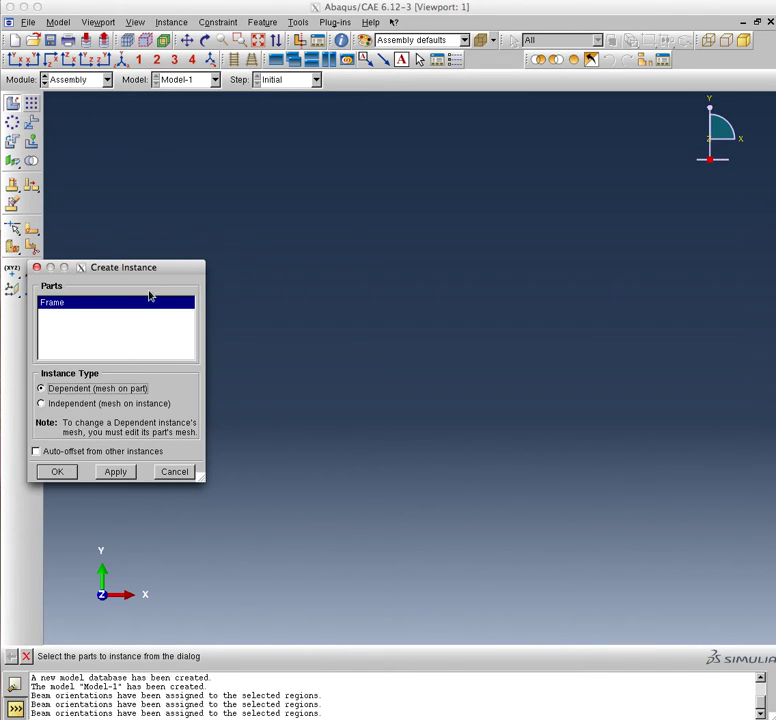
pyautogui.click(95, 404)
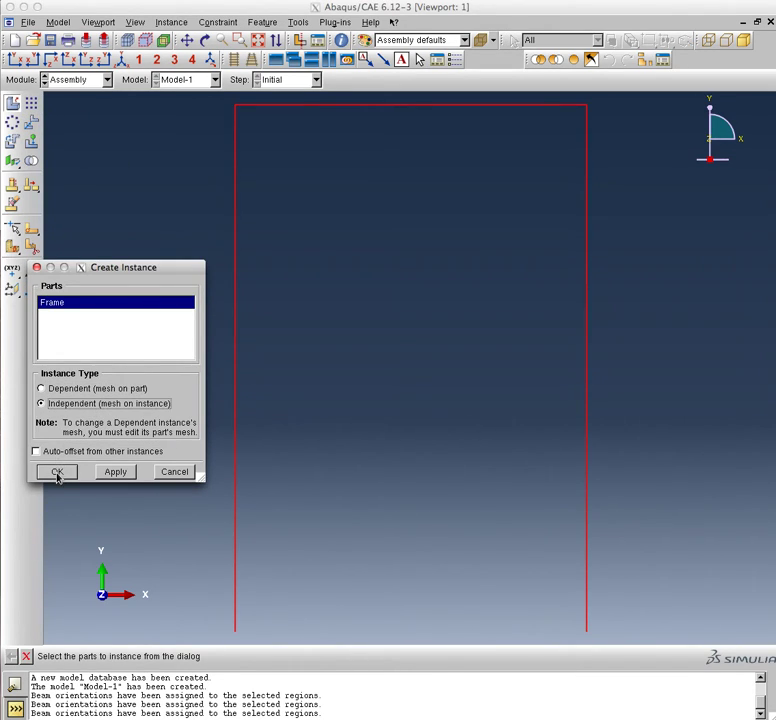
pyautogui.click(57, 472)
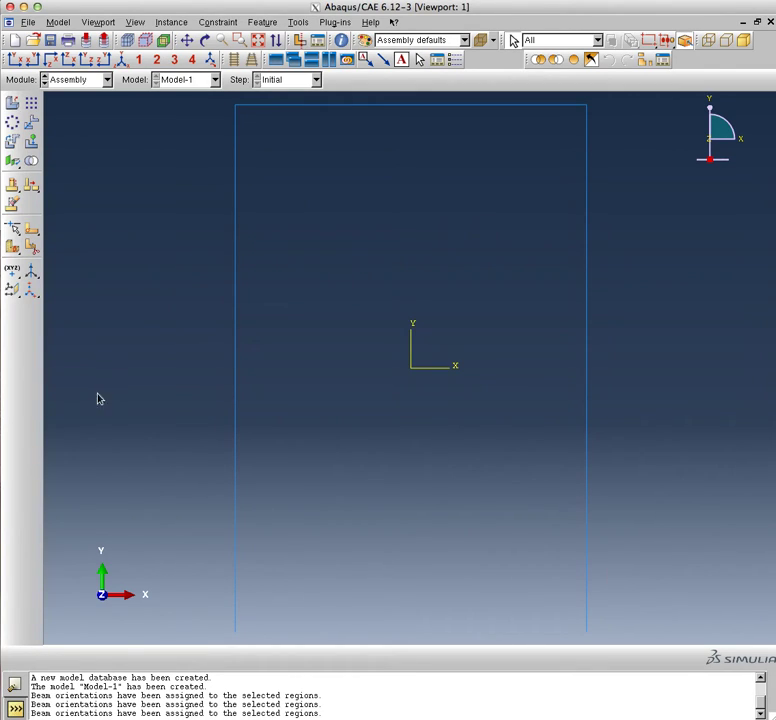
# - In the Step module, create Static, General Step-1 described 'Frame Analysis'
pyautogui.click(107, 82)
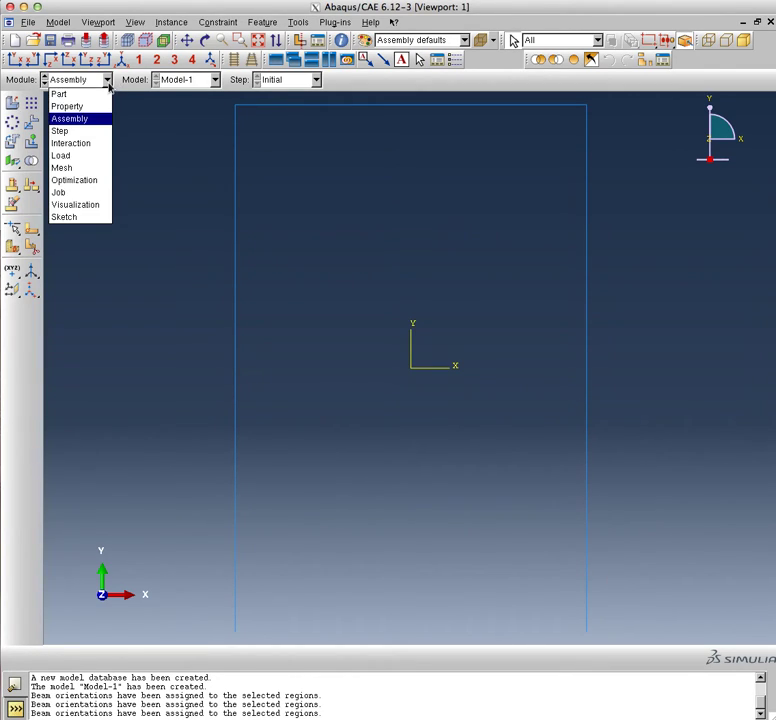
pyautogui.click(83, 130)
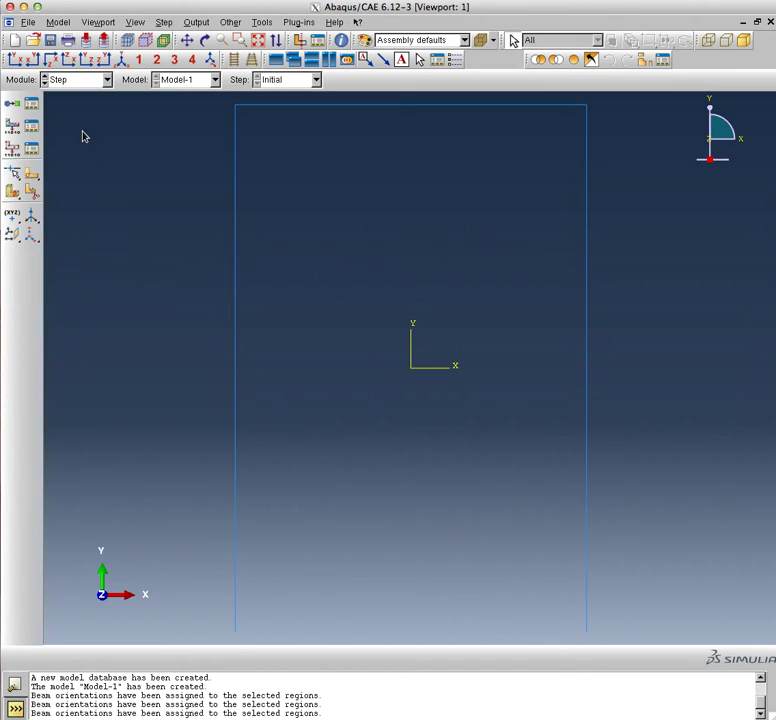
pyautogui.click(33, 104)
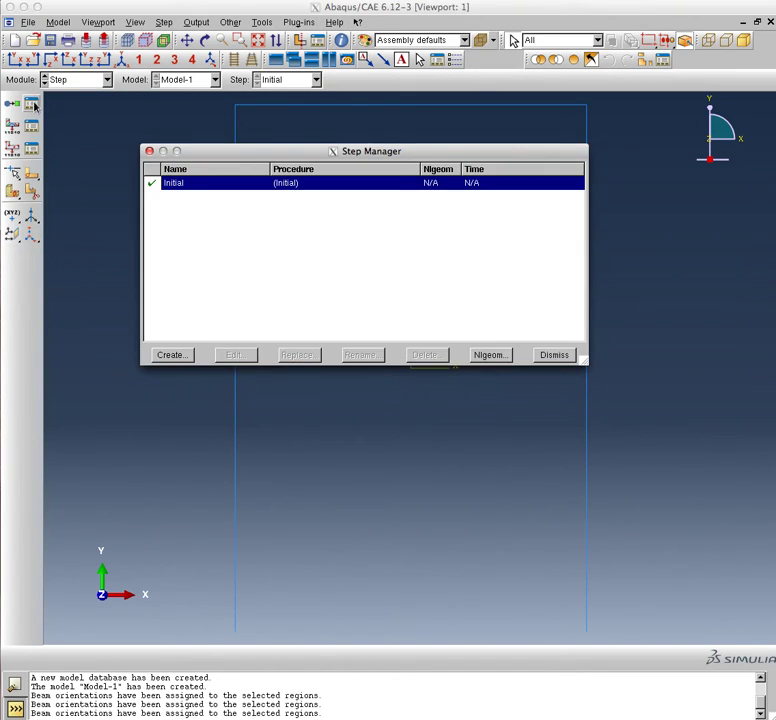
pyautogui.click(173, 356)
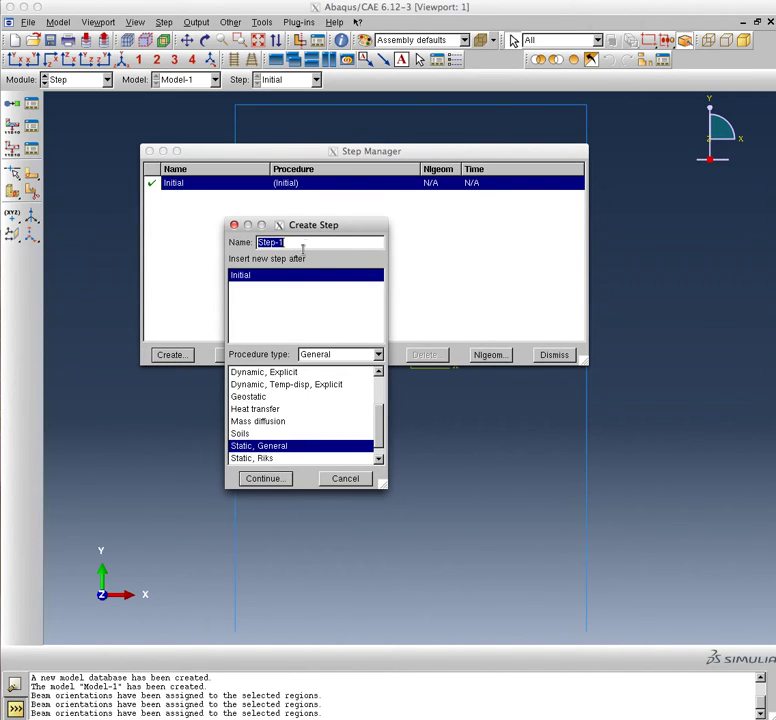
pyautogui.click(266, 478)
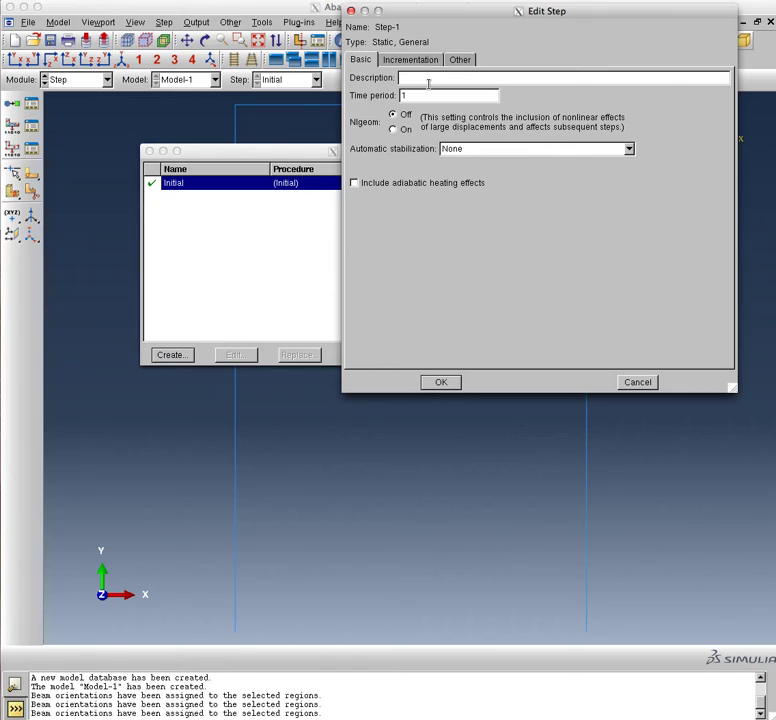
pyautogui.write('Frame Analysis')
pyautogui.click(410, 59)
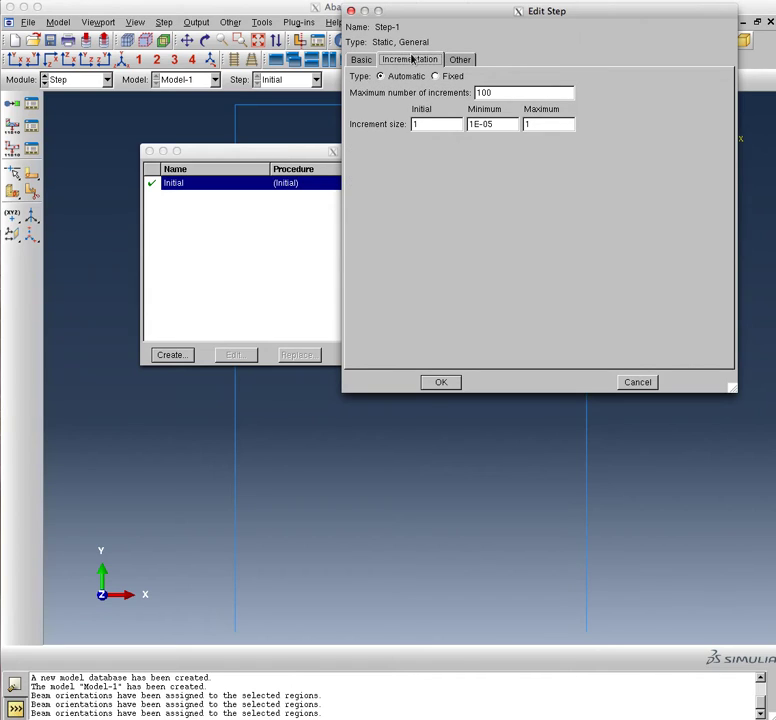
pyautogui.click(371, 61)
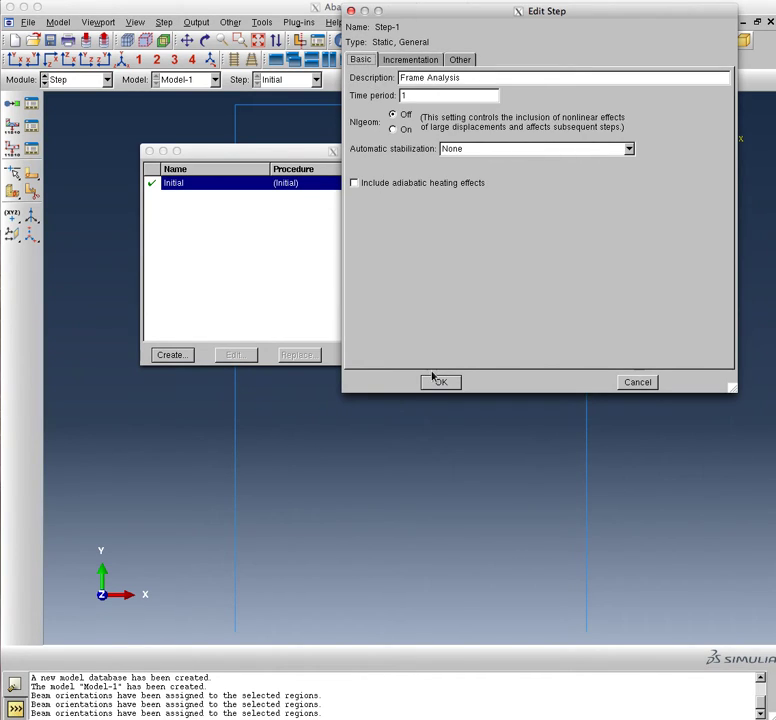
pyautogui.click(434, 383)
pyautogui.click(33, 125)
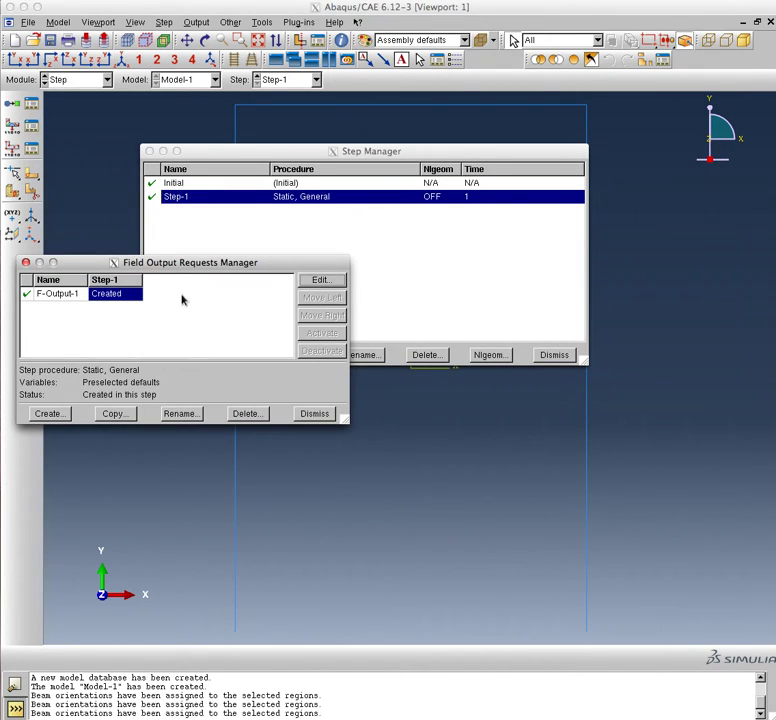
# - Request Stresses, Strains, Displacement and Forces/Reactions in F-Output-1, excluding Contact
pyautogui.moveTo(191, 259); pyautogui.dragTo(408, 226)
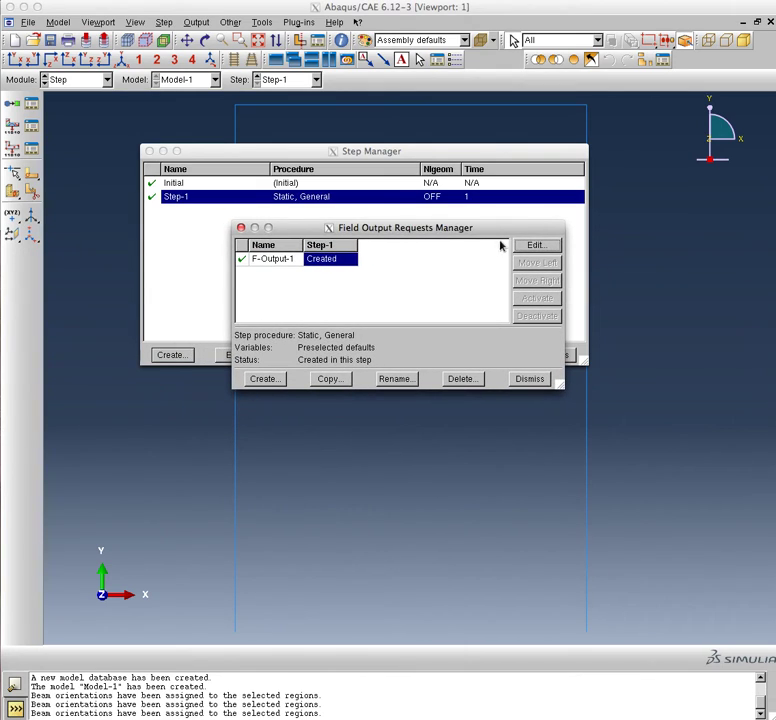
pyautogui.click(537, 251)
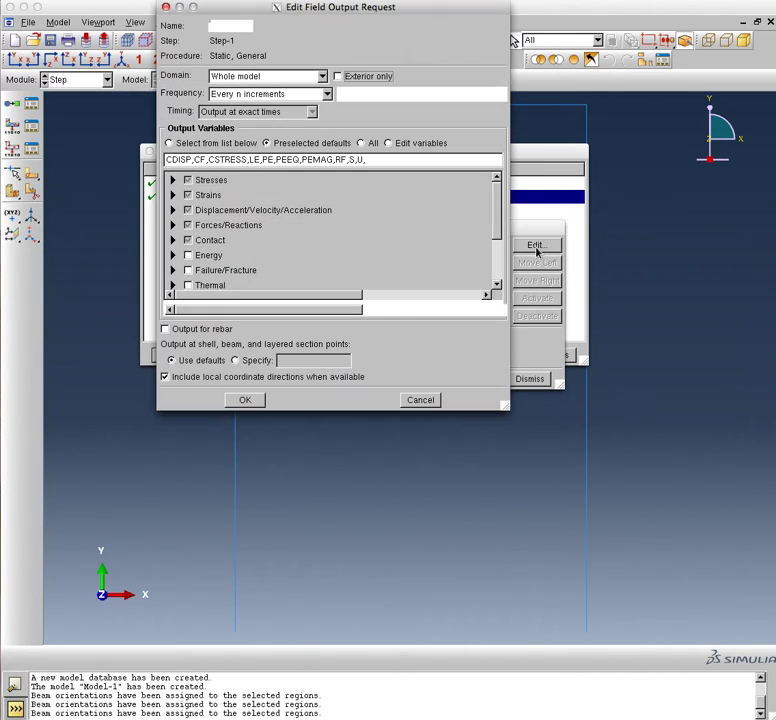
pyautogui.moveTo(510, 410); pyautogui.dragTo(706, 597)
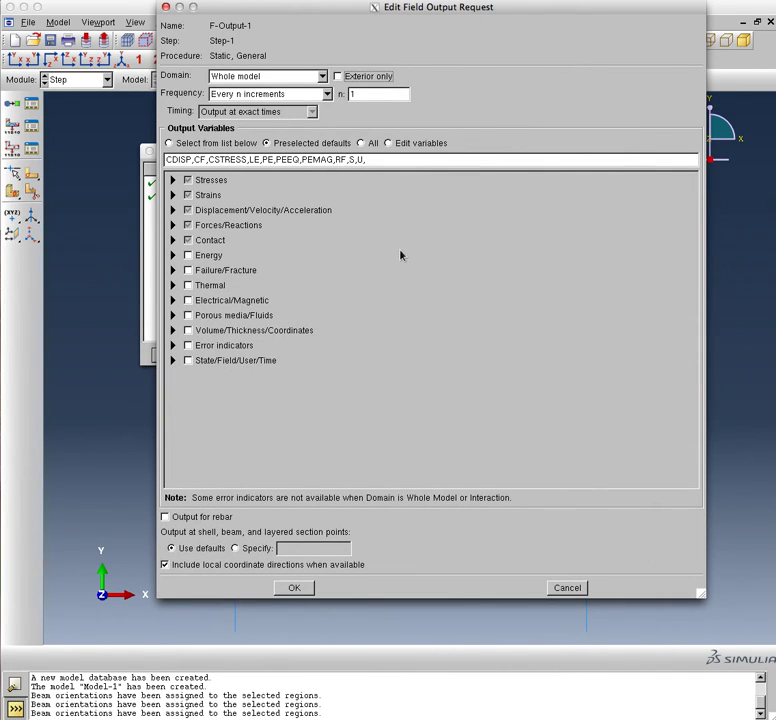
pyautogui.click(172, 180)
pyautogui.click(172, 180)
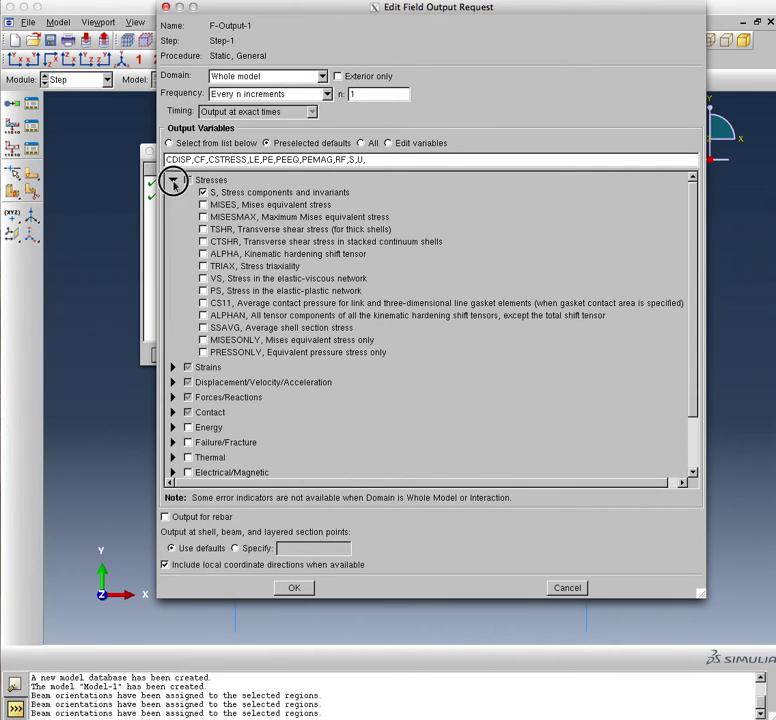
pyautogui.click(188, 181)
pyautogui.click(188, 181)
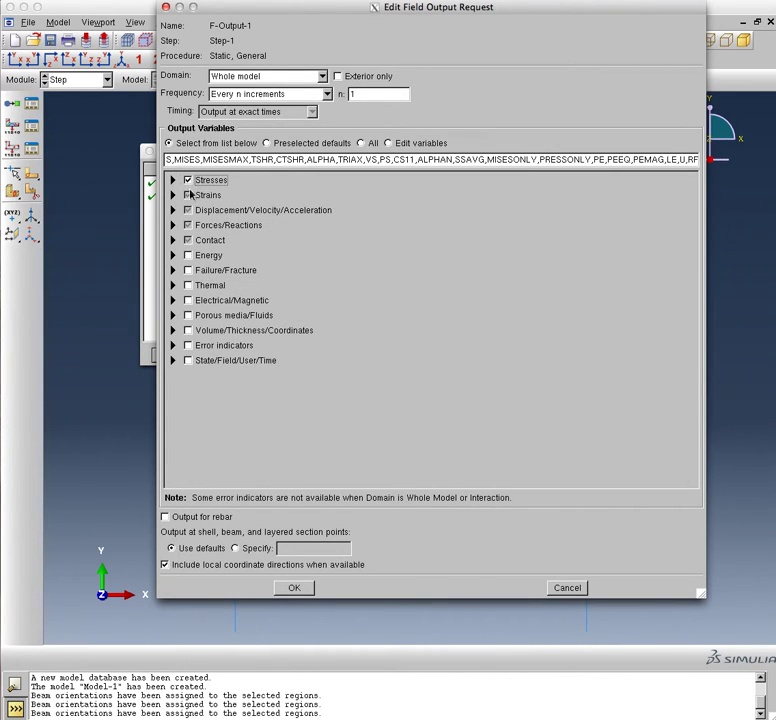
pyautogui.click(188, 195)
pyautogui.click(188, 195)
pyautogui.click(188, 210)
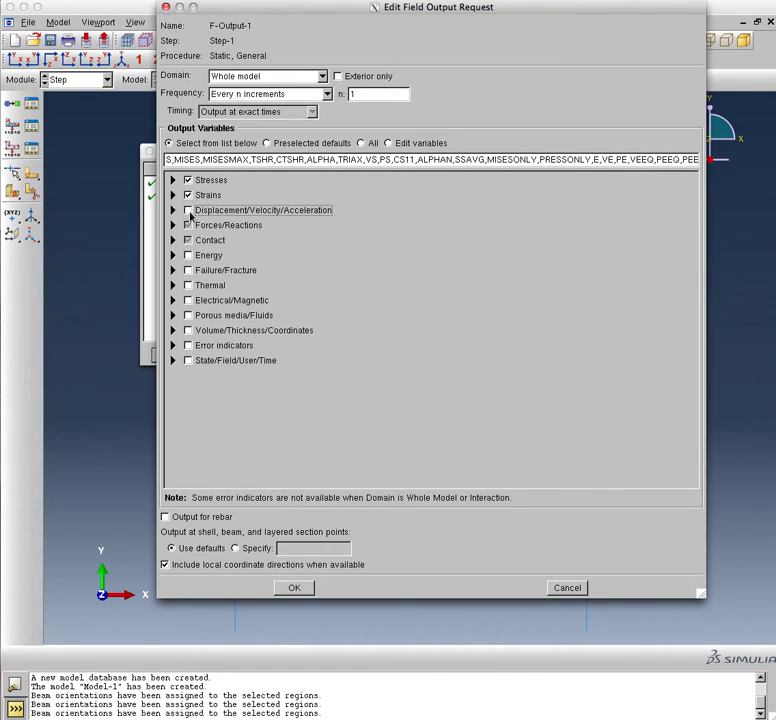
pyautogui.click(188, 225)
pyautogui.click(188, 240)
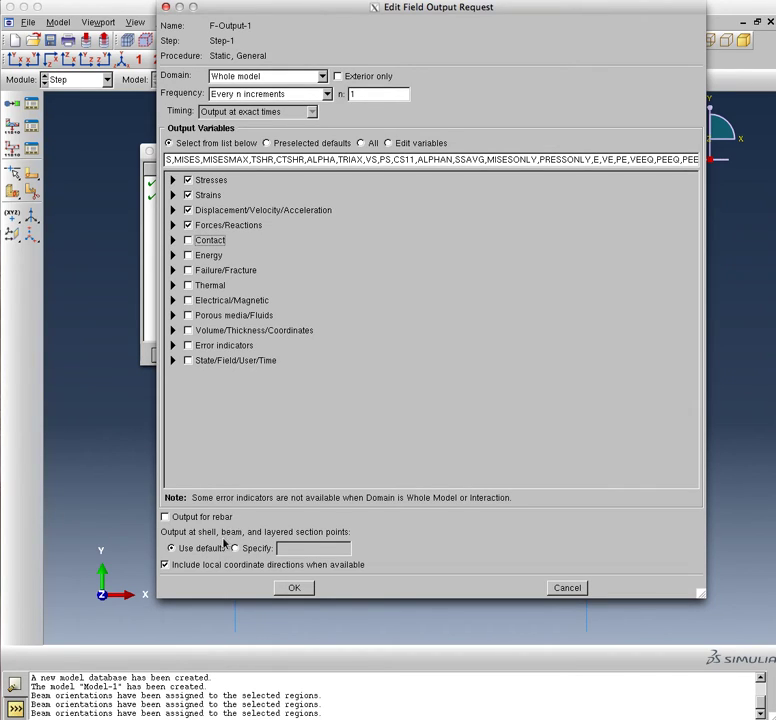
# - Keep default section points, save F-Output-1 and close the output requests manager
pyautogui.click(236, 548)
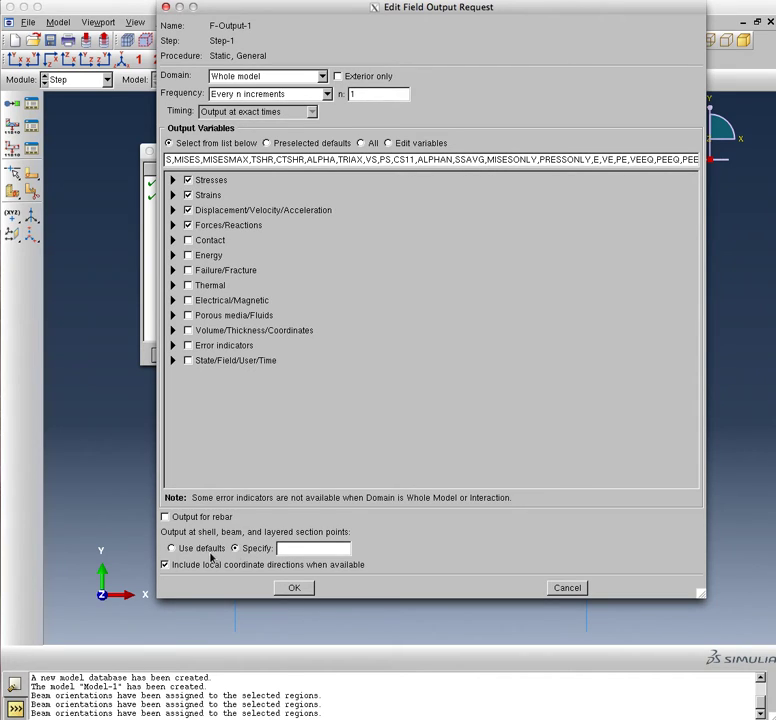
pyautogui.click(201, 553)
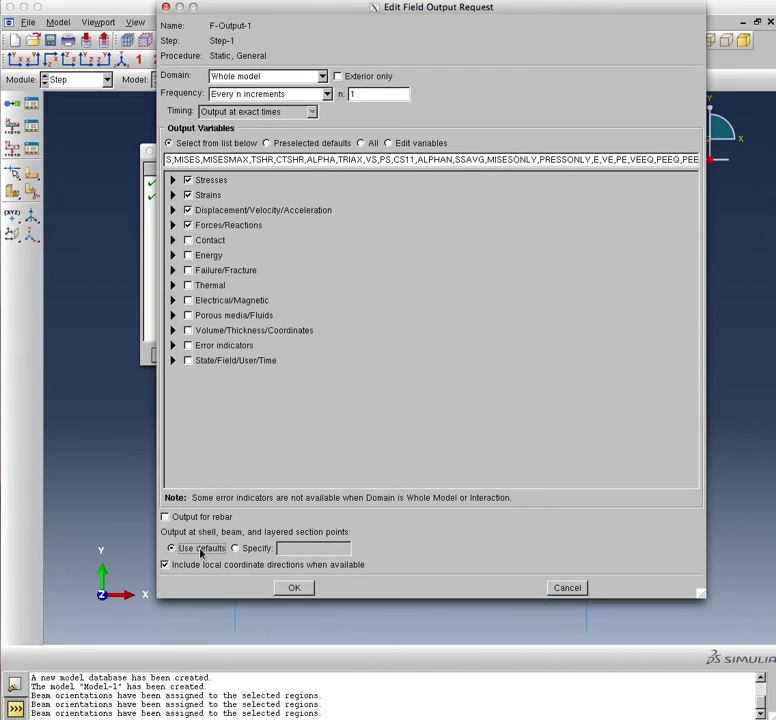
pyautogui.click(291, 588)
pyautogui.click(296, 592)
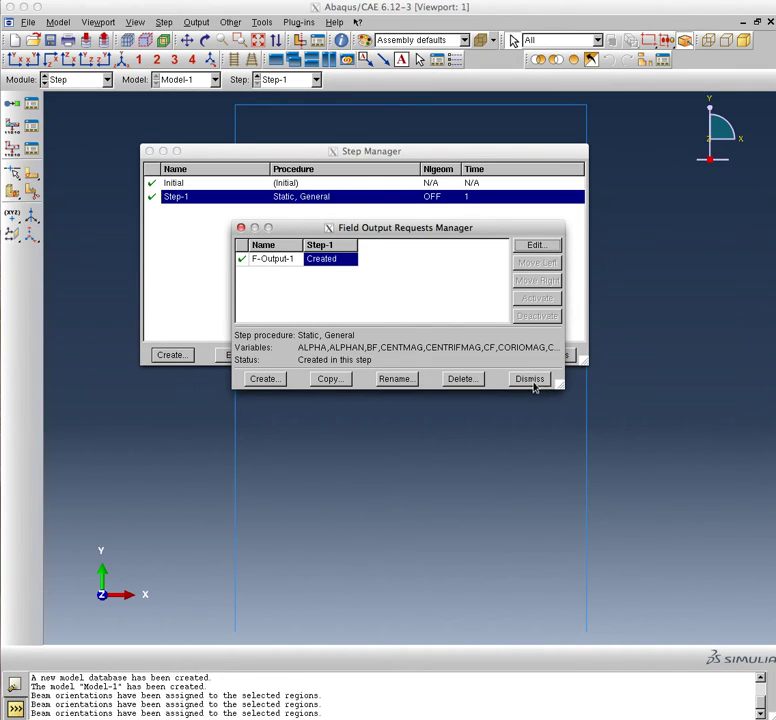
pyautogui.click(535, 386)
pyautogui.click(547, 358)
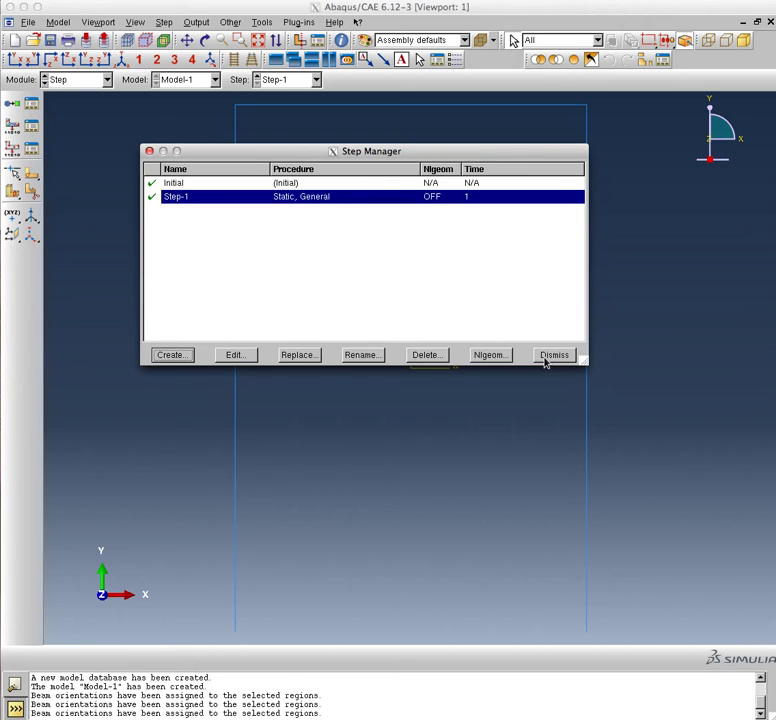
# - Switch to the Load module and bring up the Boundary Condition Manager
pyautogui.click(551, 357)
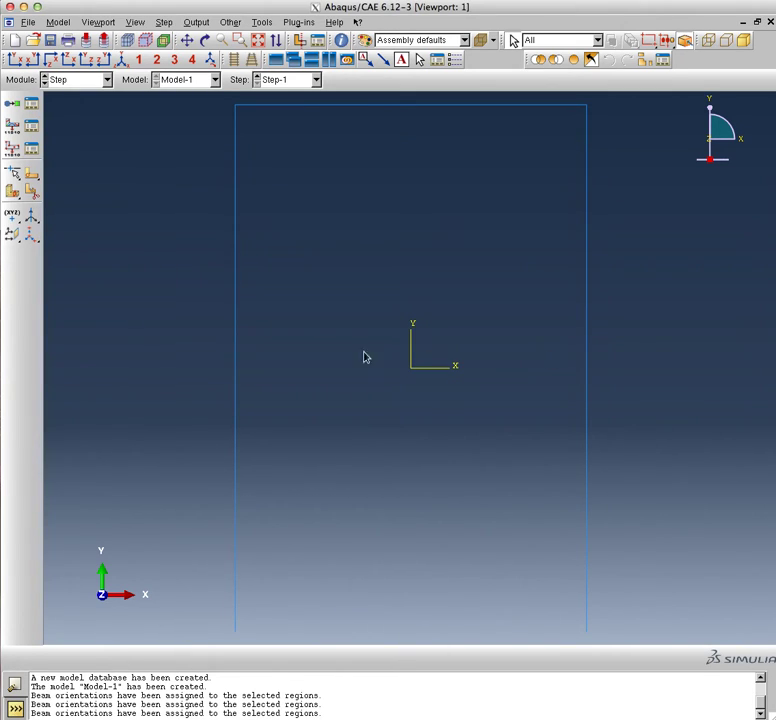
pyautogui.click(107, 82)
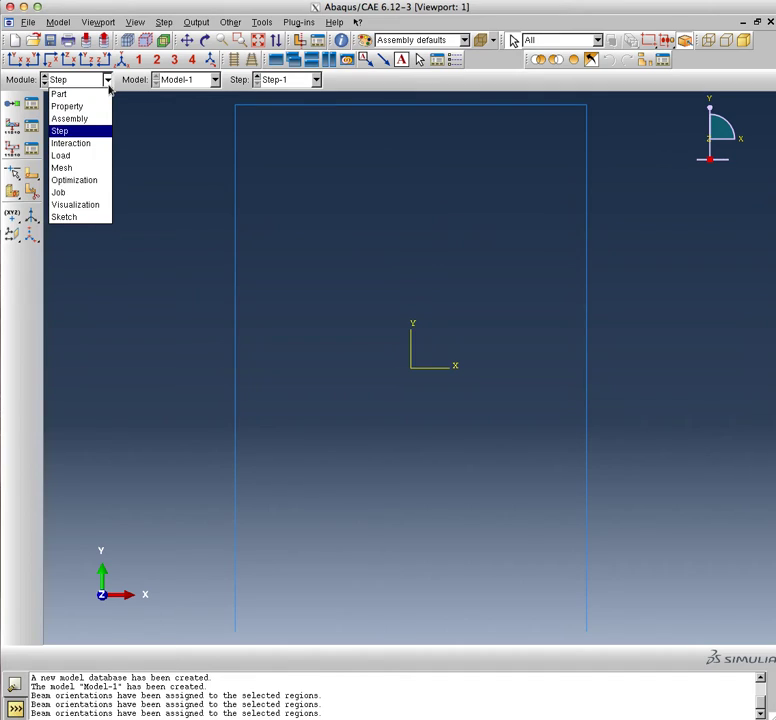
pyautogui.click(74, 146)
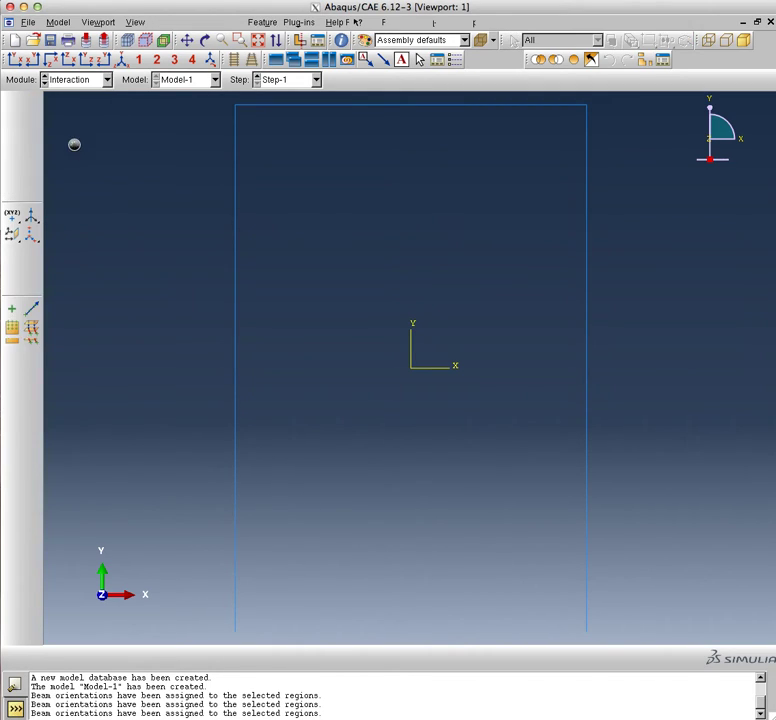
pyautogui.click(107, 80)
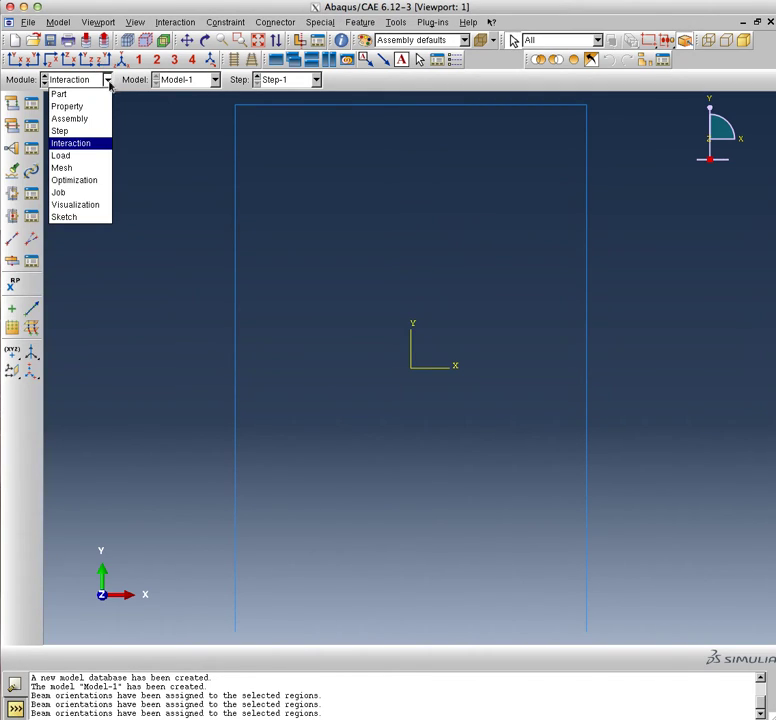
pyautogui.click(84, 158)
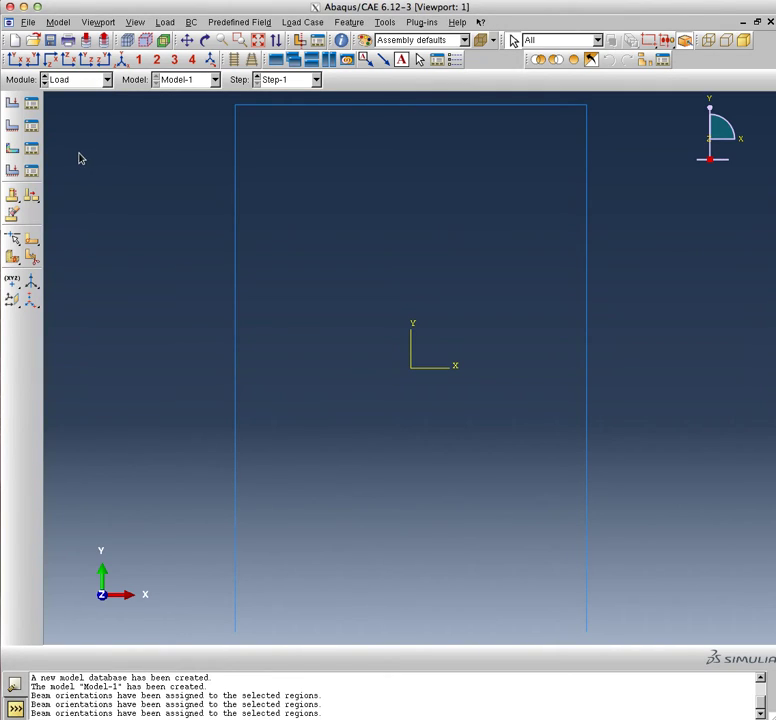
pyautogui.click(38, 129)
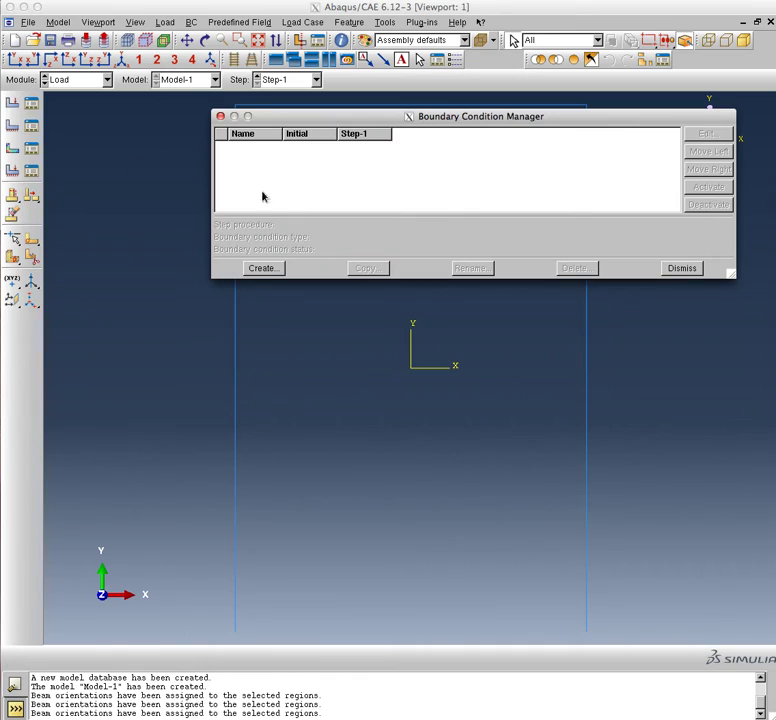
# - Create a Displacement/Rotation boundary condition on both column base points
pyautogui.click(260, 269)
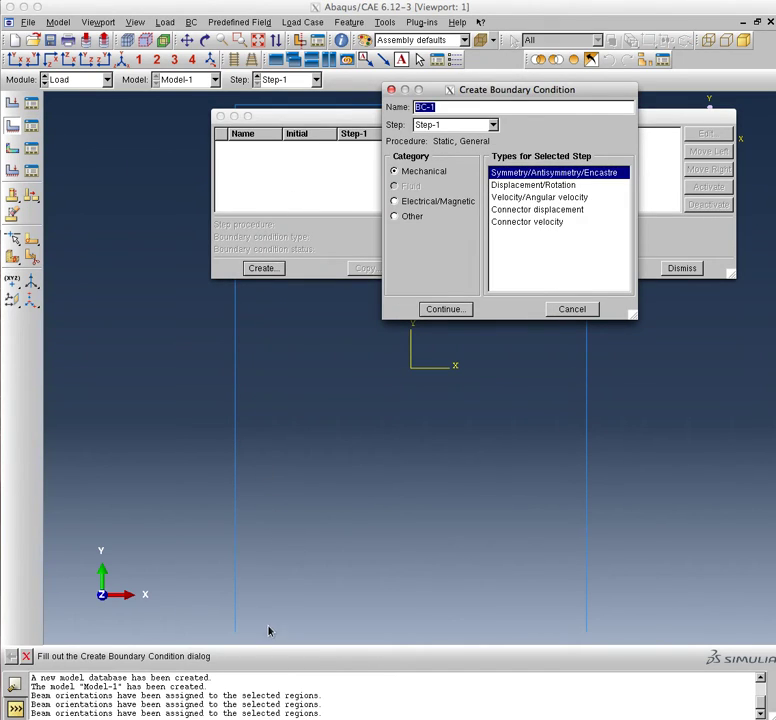
pyautogui.click(513, 185)
pyautogui.click(446, 309)
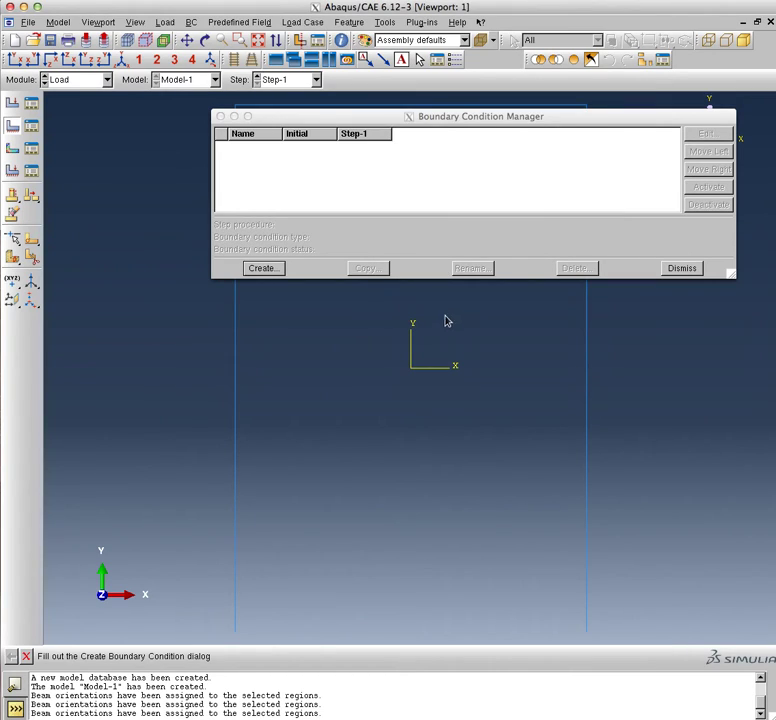
pyautogui.click(235, 630)
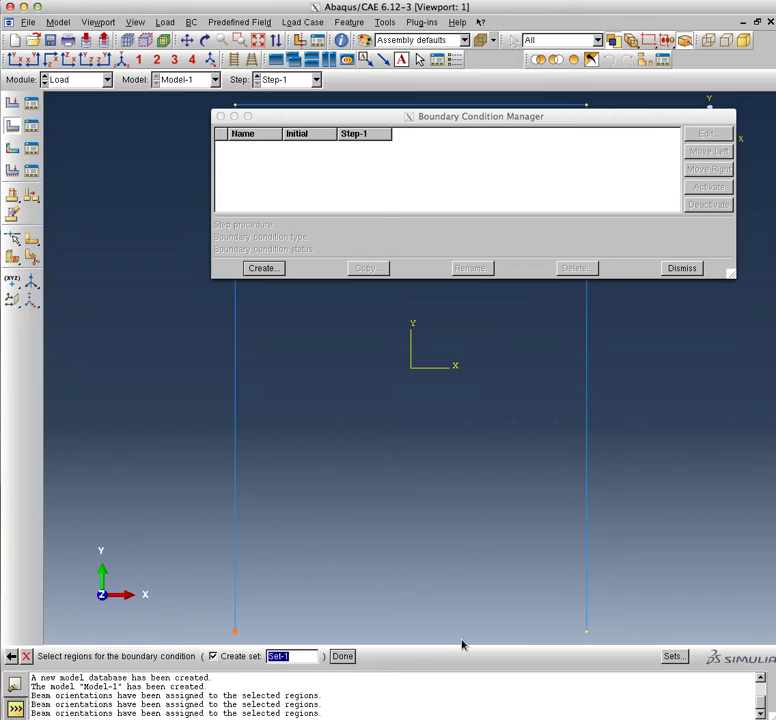
pyautogui.click(587, 633)
pyautogui.click(587, 633)
pyautogui.click(343, 657)
pyautogui.click(349, 660)
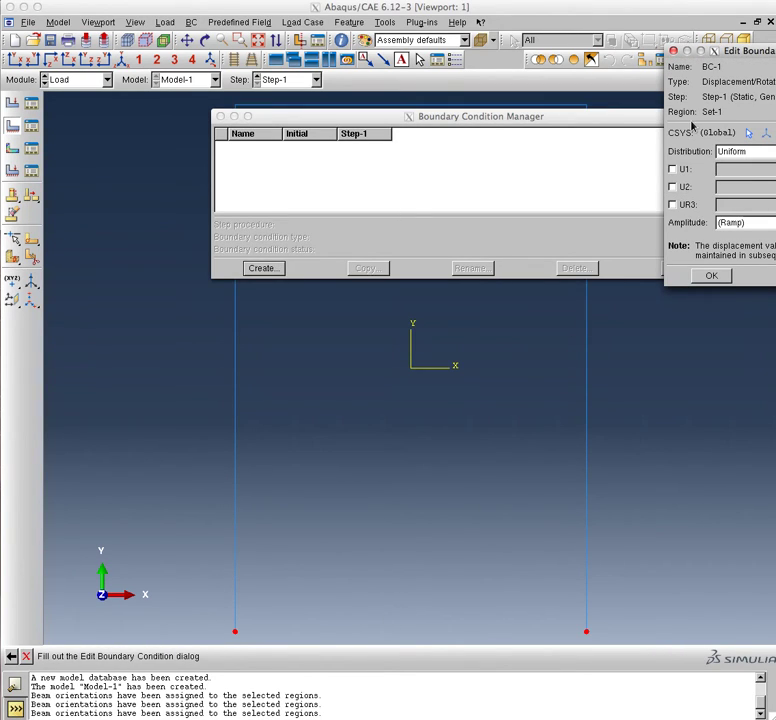
# - Fix U1, U2 and UR3 at 0 for BC-1 and close the manager
pyautogui.moveTo(731, 50); pyautogui.dragTo(550, 71)
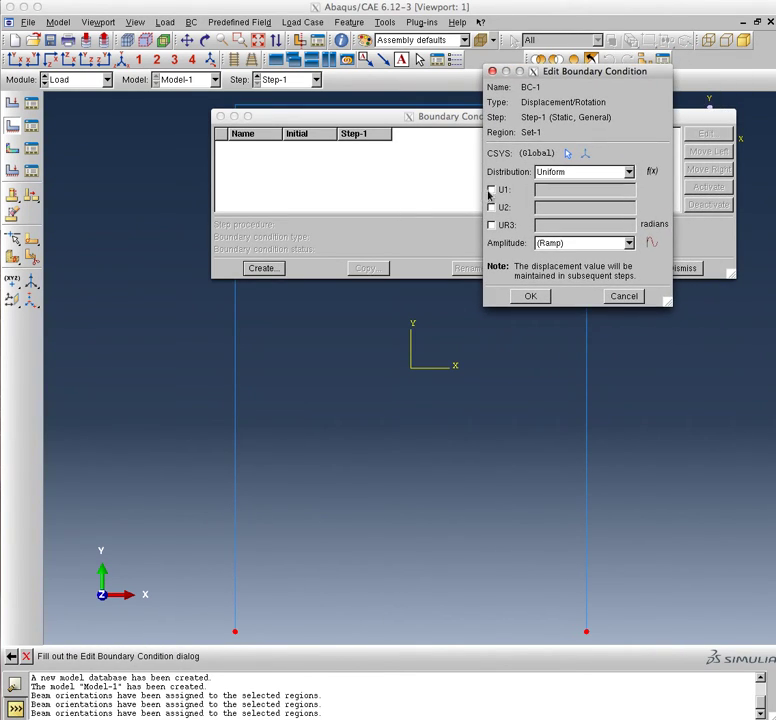
pyautogui.click(491, 190)
pyautogui.click(491, 207)
pyautogui.click(491, 225)
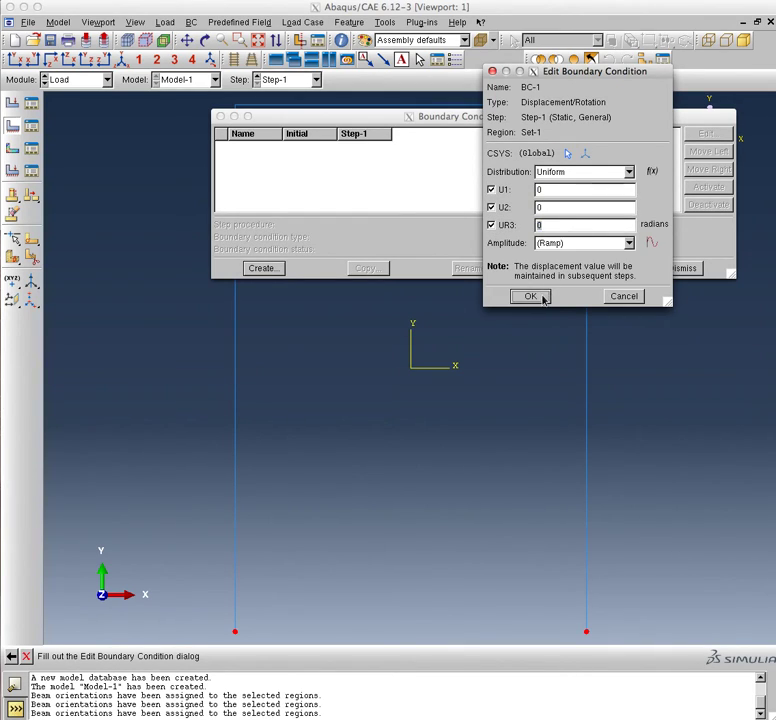
pyautogui.click(531, 296)
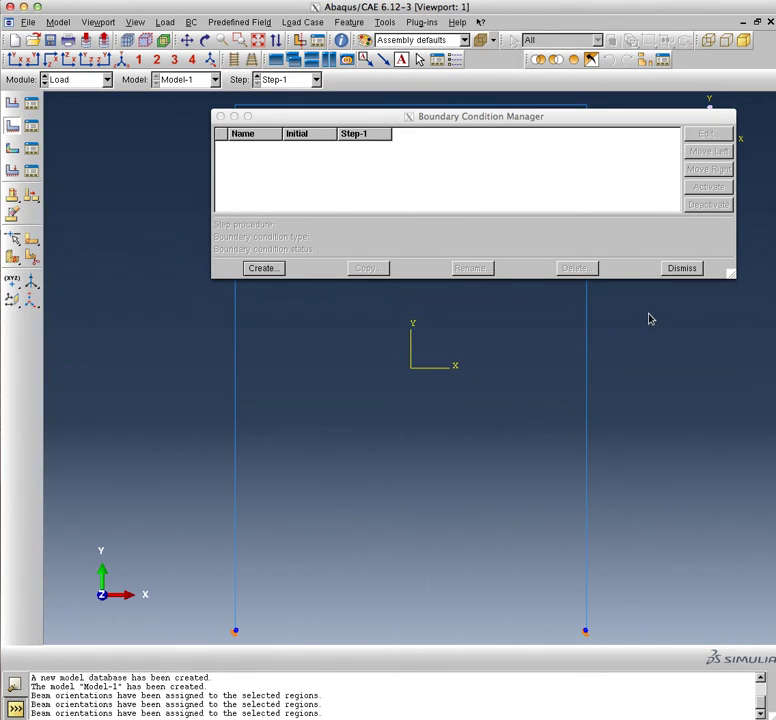
pyautogui.click(688, 270)
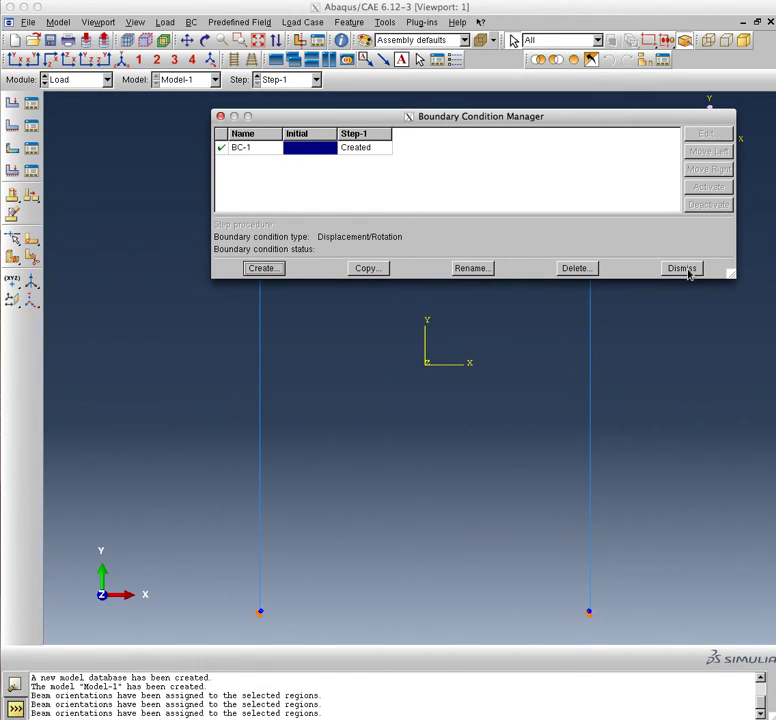
pyautogui.click(688, 270)
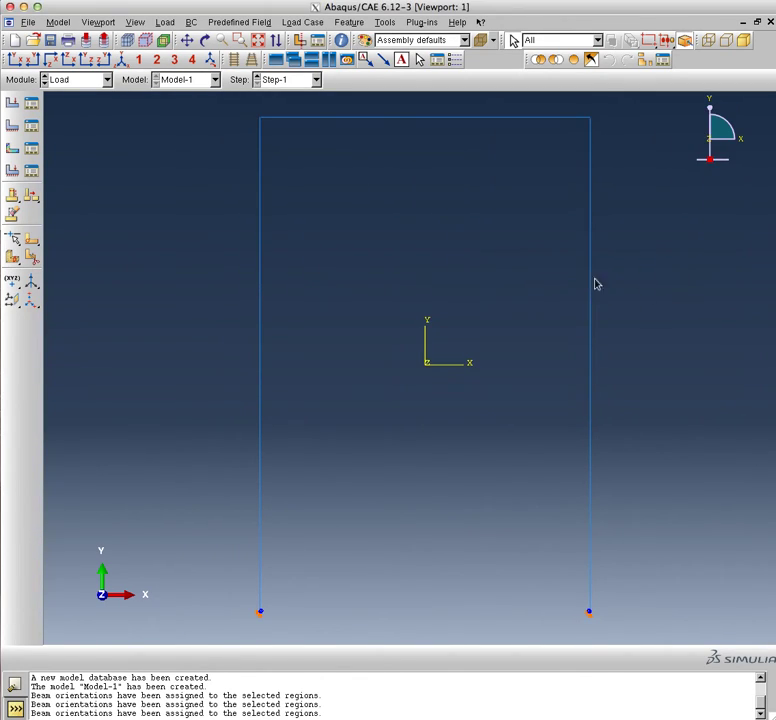
# - Start Load-1 as a Step-1 concentrated force applied at both top corner vertices of the frame
pyautogui.click(33, 104)
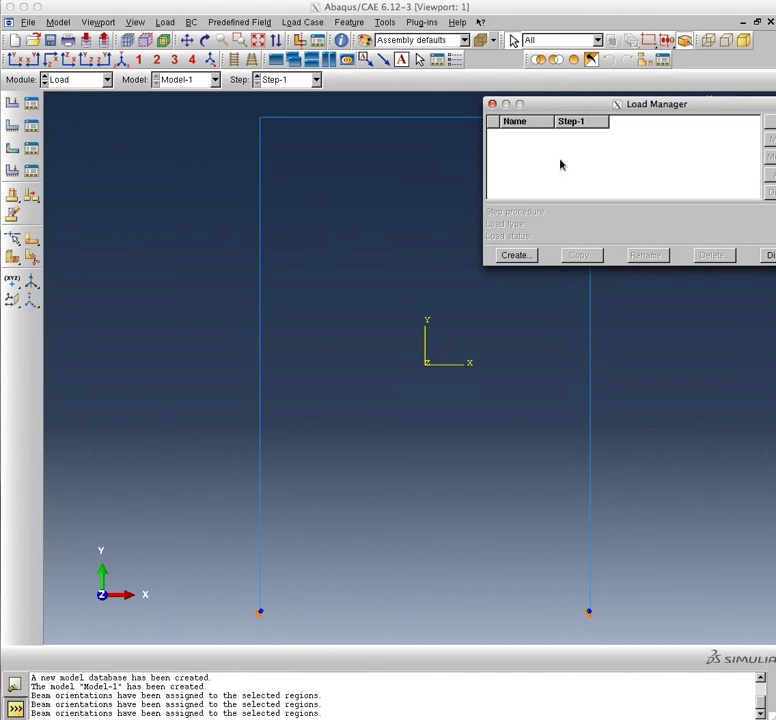
pyautogui.moveTo(572, 106); pyautogui.dragTo(455, 212)
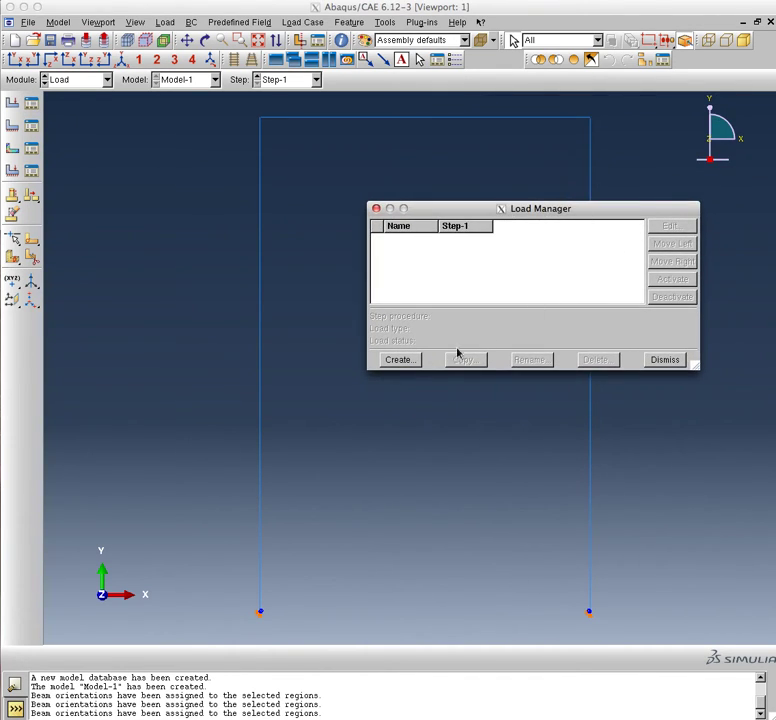
pyautogui.click(403, 362)
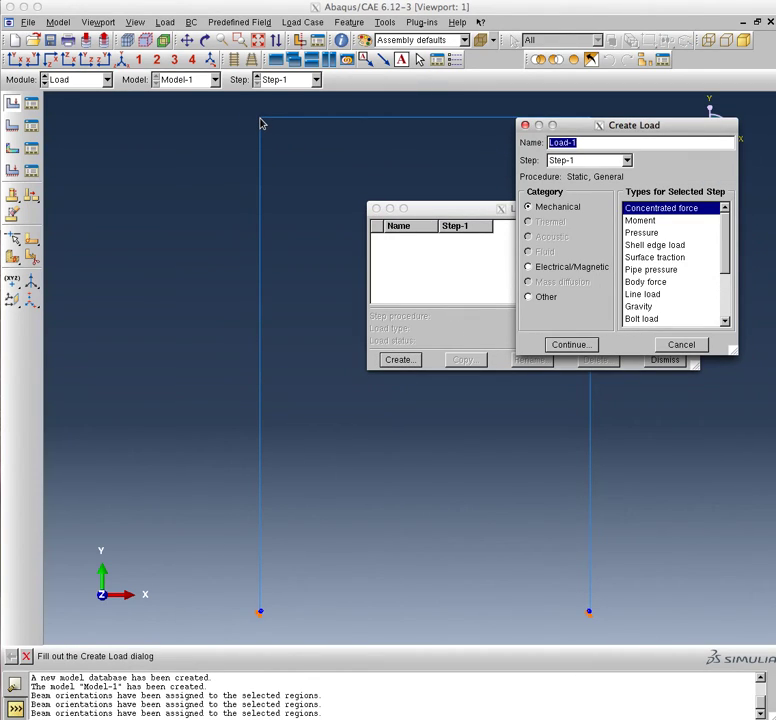
pyautogui.click(585, 347)
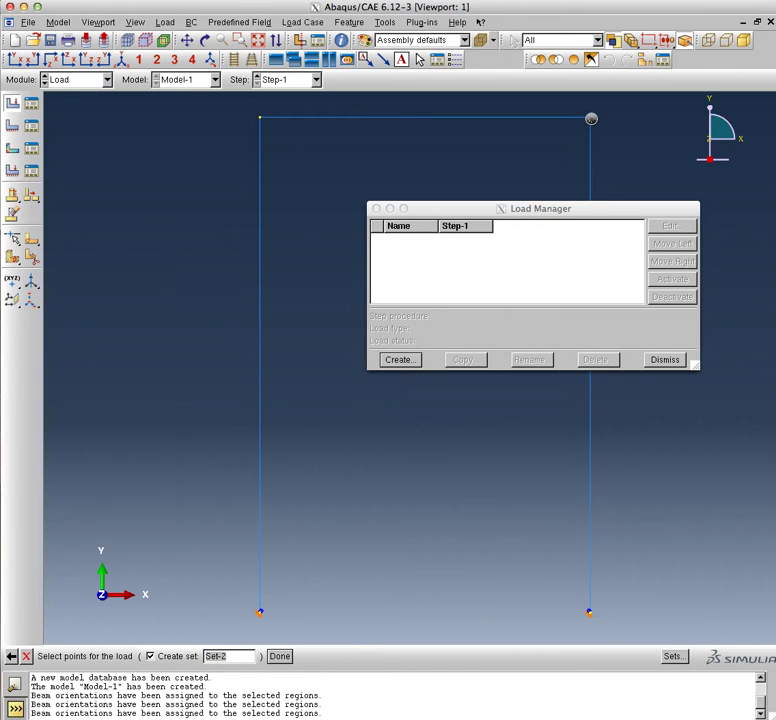
pyautogui.click(591, 119)
pyautogui.click(281, 657)
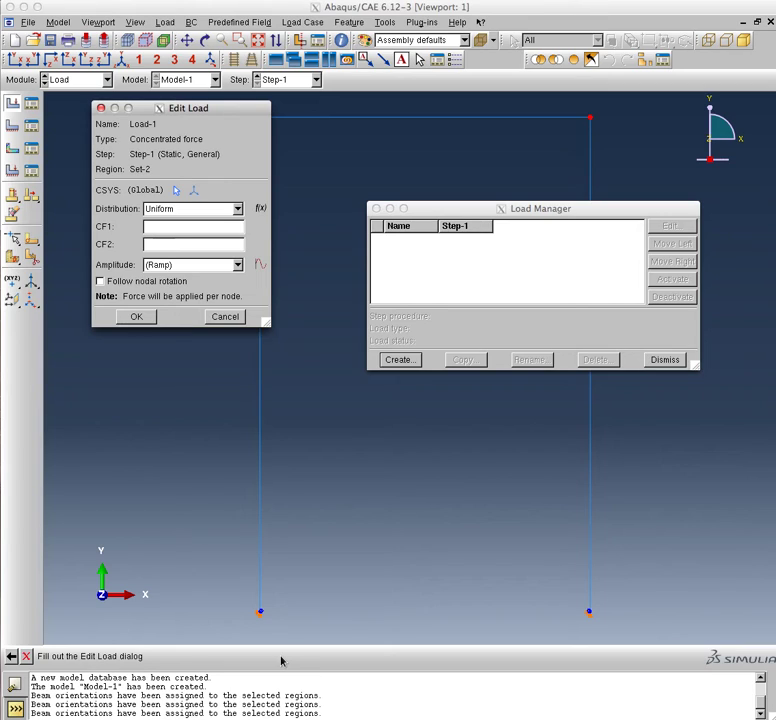
# - Give Load-1 CF1 = 30 and CF2 = -250 and confirm it
pyautogui.click(161, 227)
pyautogui.write('30')
pyautogui.click(153, 246)
pyautogui.write('-250')
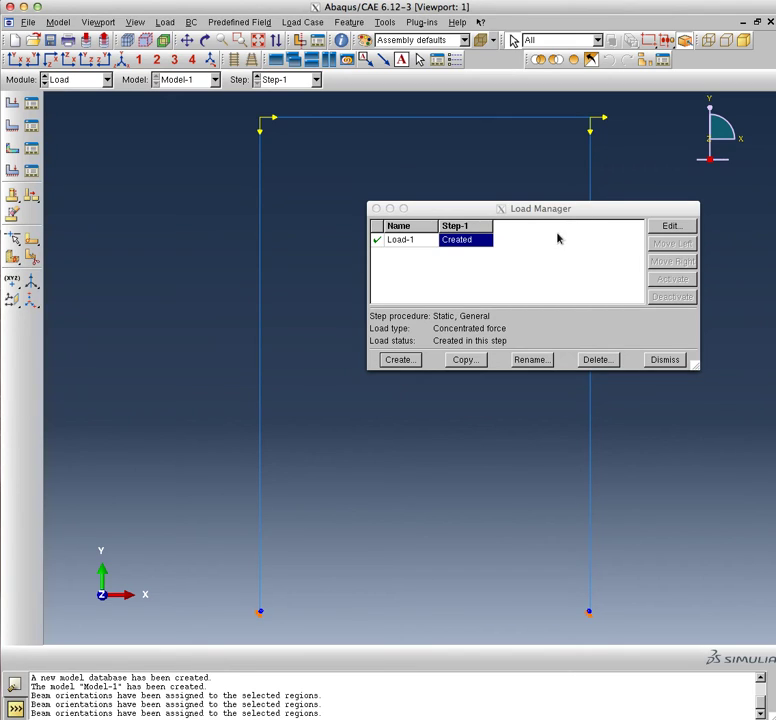
pyautogui.click(398, 366)
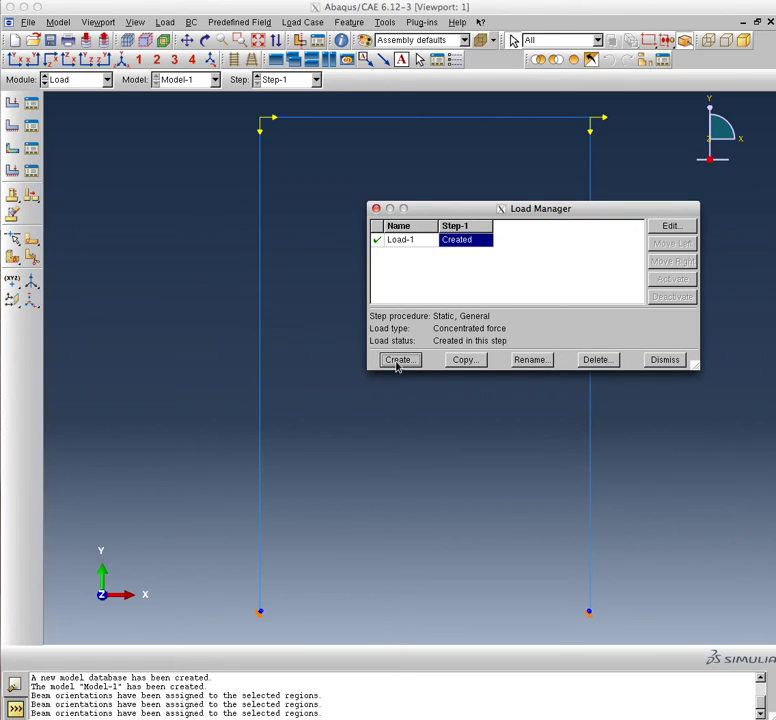
# - Create Load-2 as a Step-1 line load and select the top beam edge as its region
pyautogui.click(398, 362)
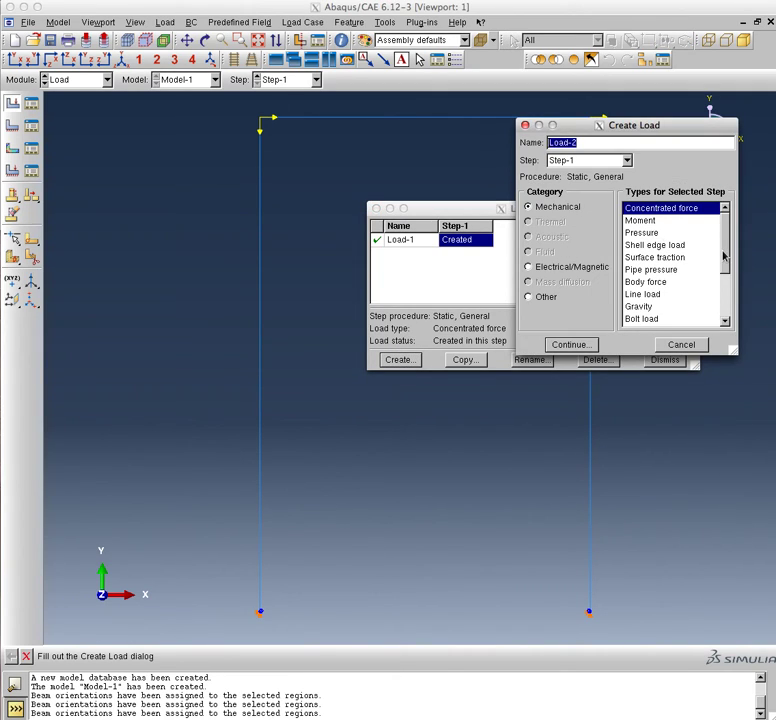
pyautogui.moveTo(725, 254); pyautogui.dragTo(725, 286)
pyautogui.click(656, 239)
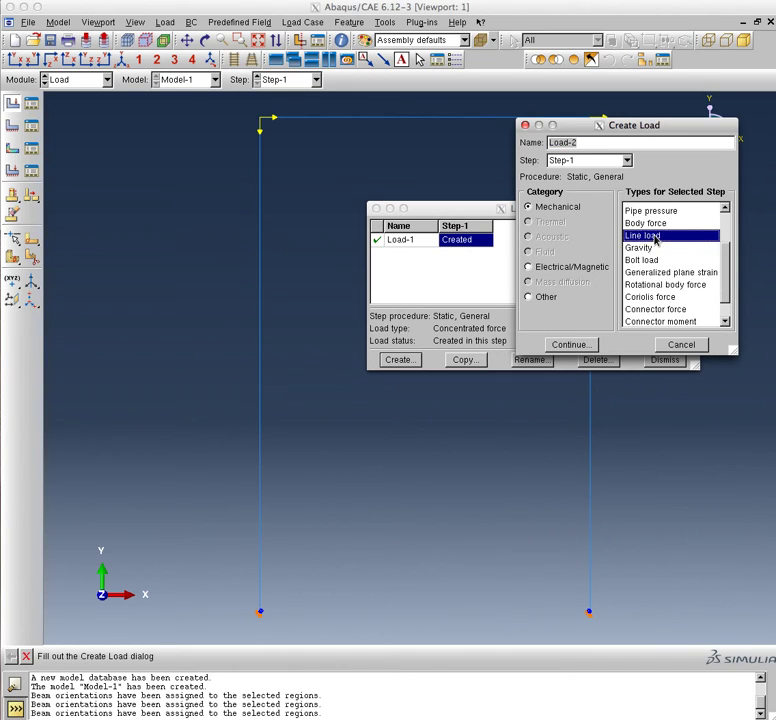
pyautogui.click(588, 345)
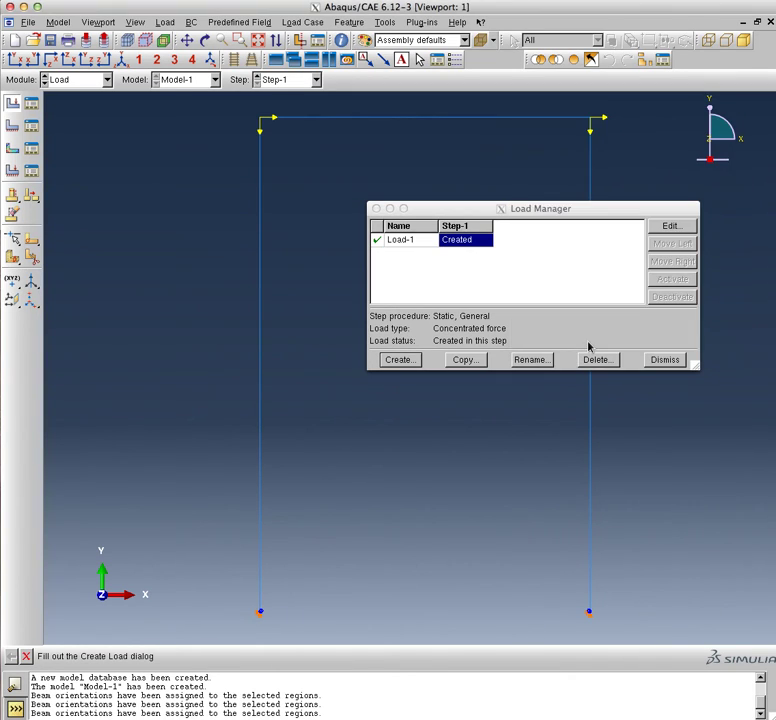
pyautogui.click(358, 121)
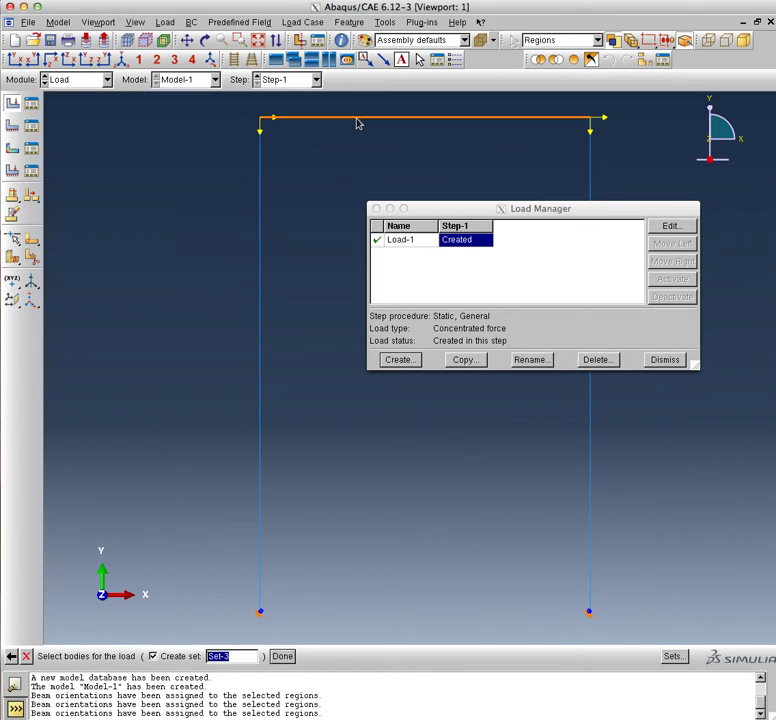
pyautogui.click(283, 656)
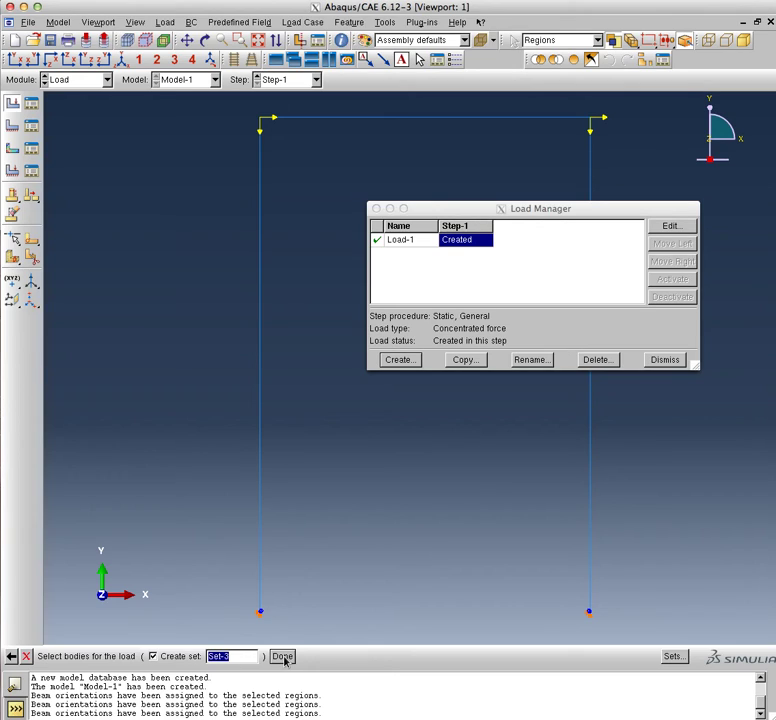
pyautogui.click(283, 656)
pyautogui.click(283, 656)
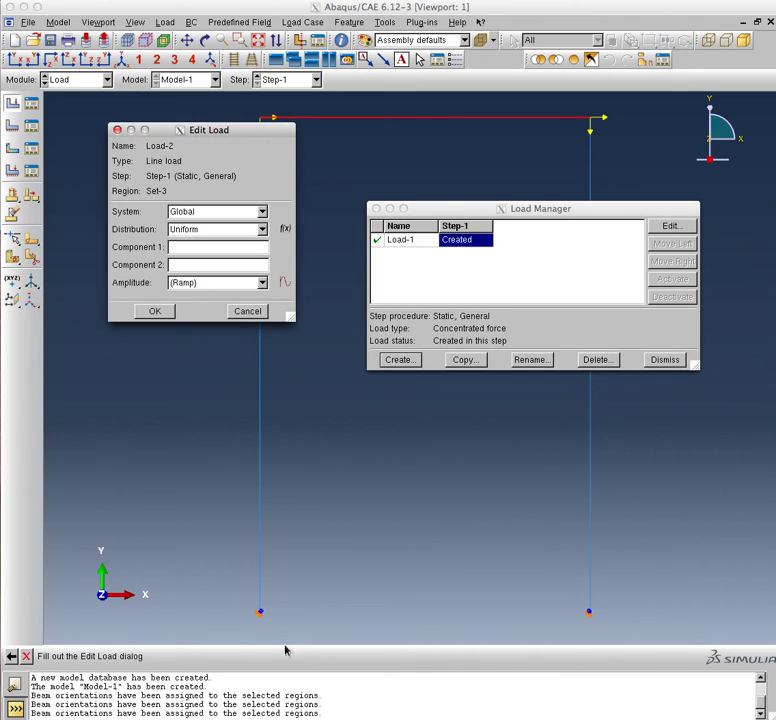
# - Keep Load-2 uniform with Component 1 at 0 and Component 2 at -0.1, then save it
pyautogui.moveTo(182, 126); pyautogui.dragTo(436, 289)
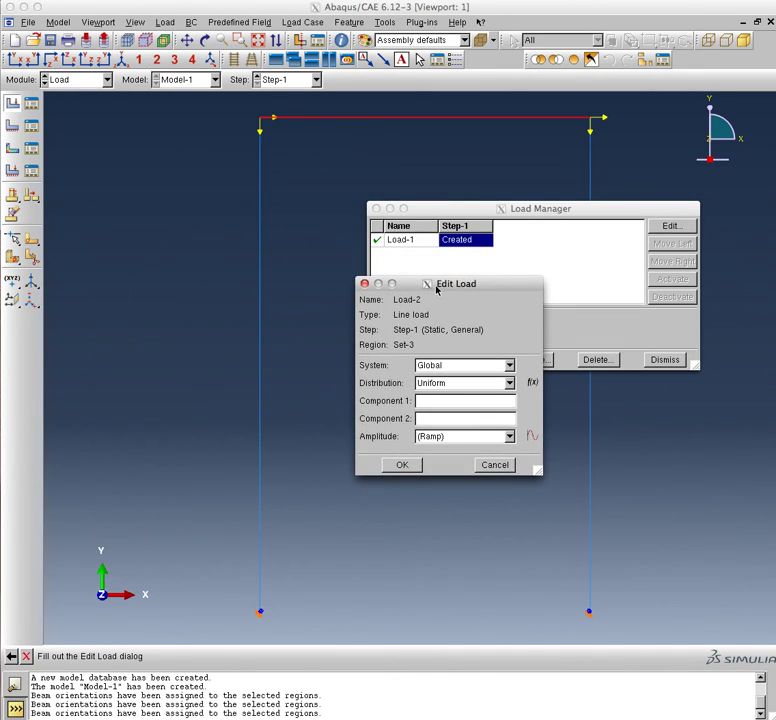
pyautogui.click(510, 386)
pyautogui.click(511, 390)
pyautogui.click(511, 390)
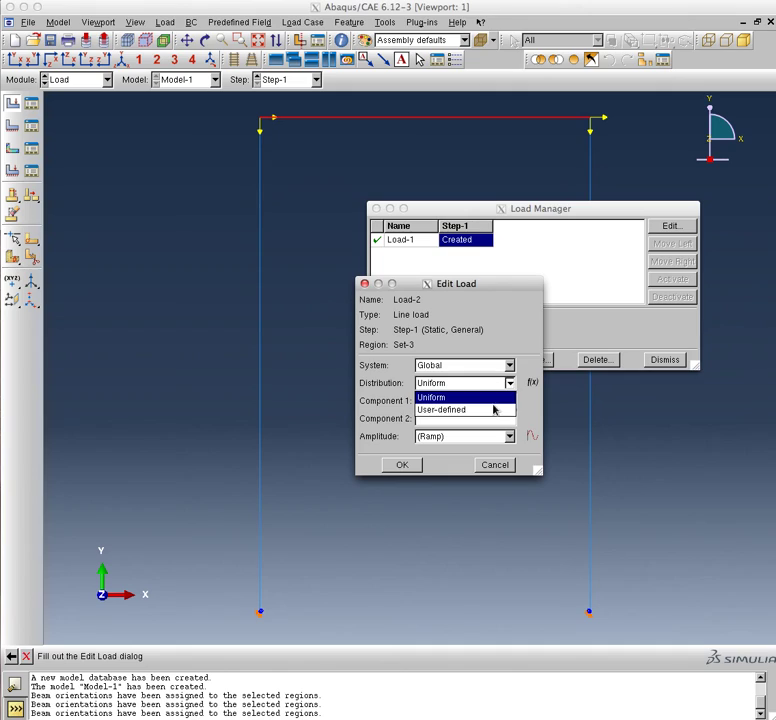
pyautogui.click(503, 398)
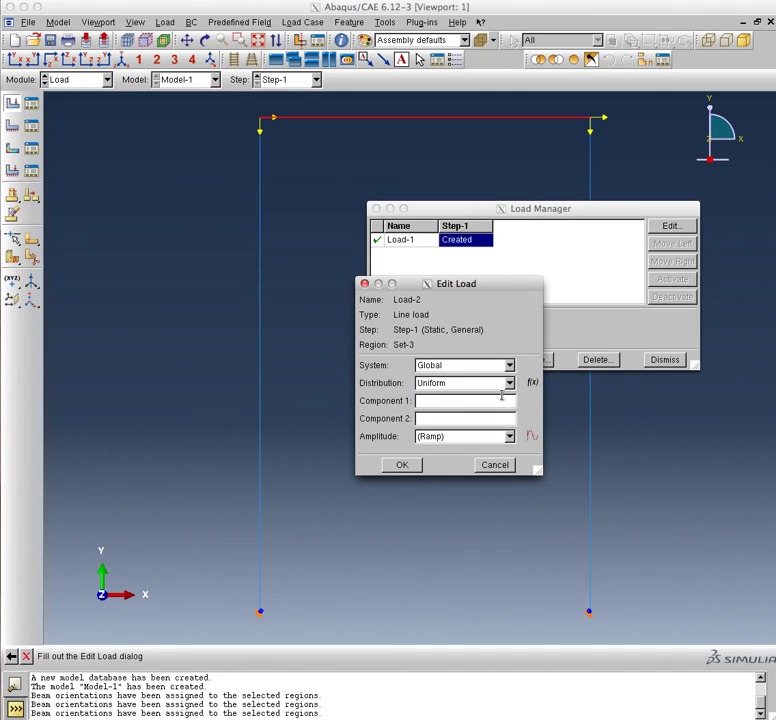
pyautogui.click(464, 402)
pyautogui.click(456, 419)
pyautogui.write('-0.1')
pyautogui.click(407, 464)
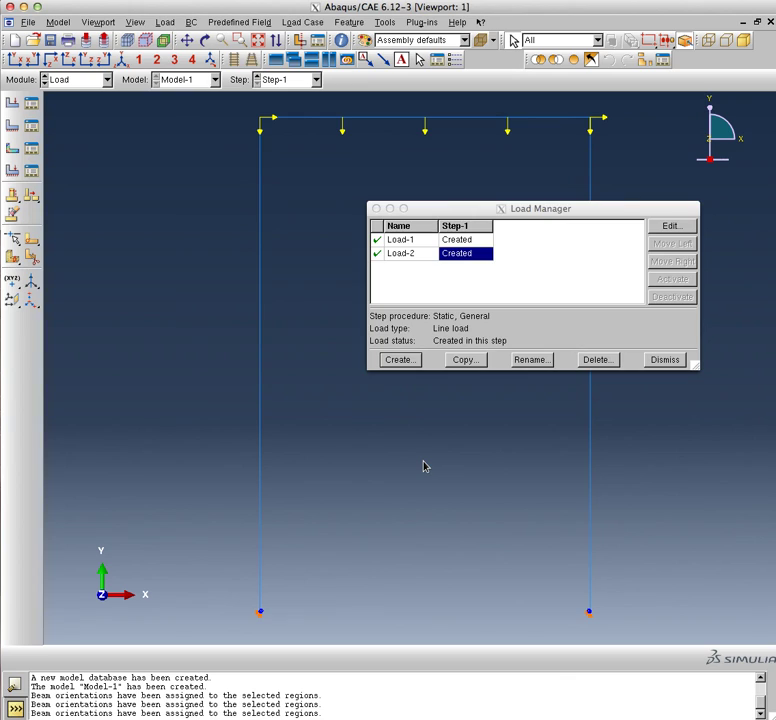
# - Edit Load-2 so its Component 2 becomes -0.3
pyautogui.click(660, 228)
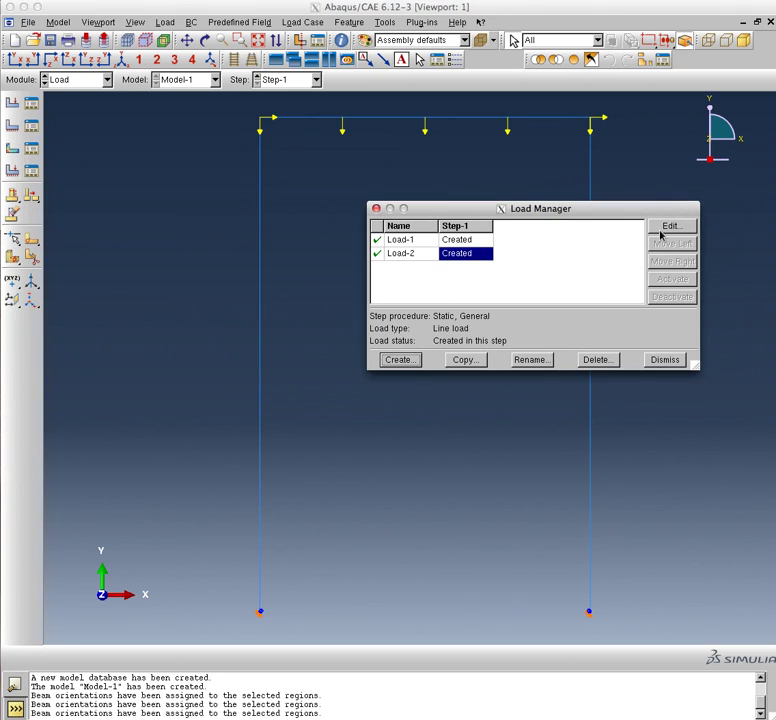
pyautogui.click(660, 232)
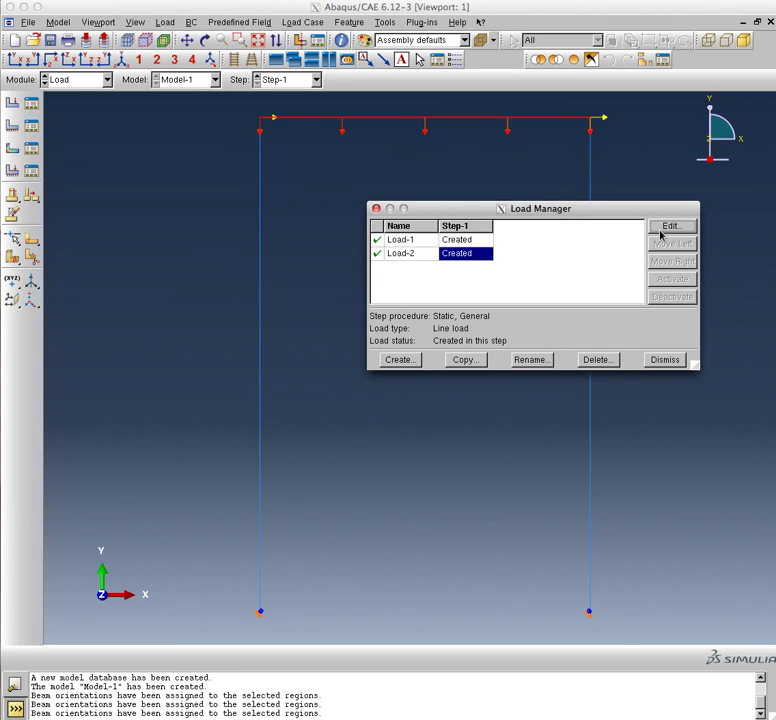
pyautogui.click(452, 421)
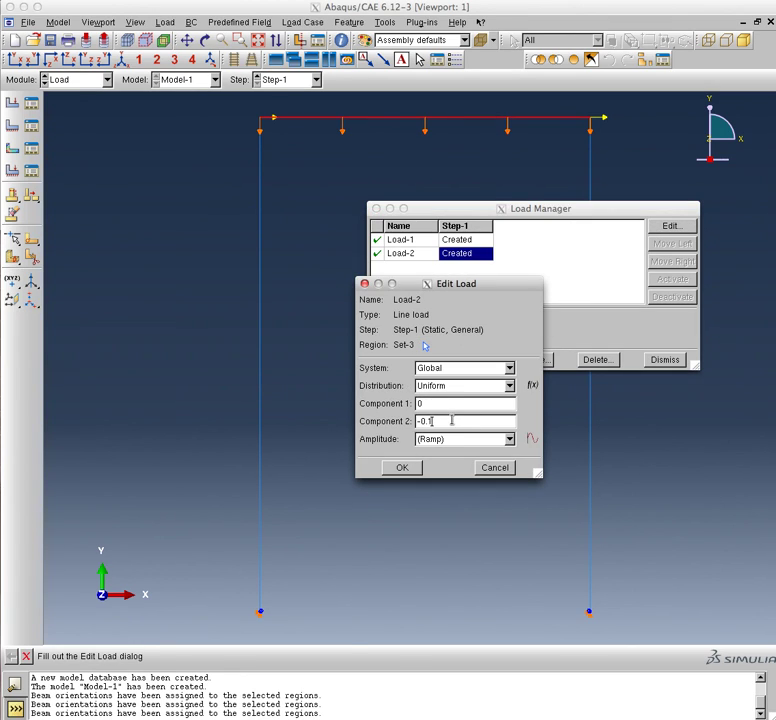
pyautogui.press('BackSpace')
pyautogui.write('3')
pyautogui.click(404, 467)
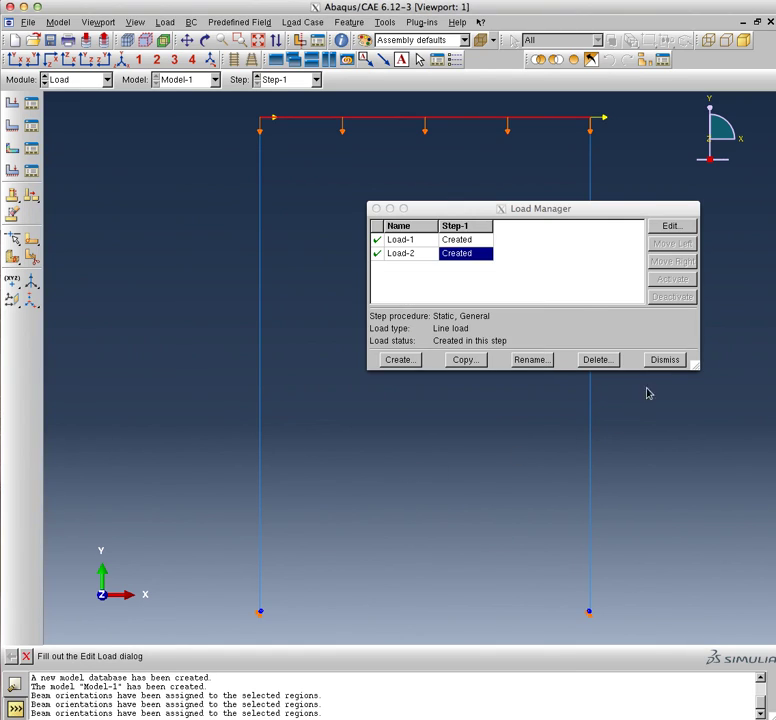
# - Close the Load Manager, leaving the frame in the current module
pyautogui.click(665, 362)
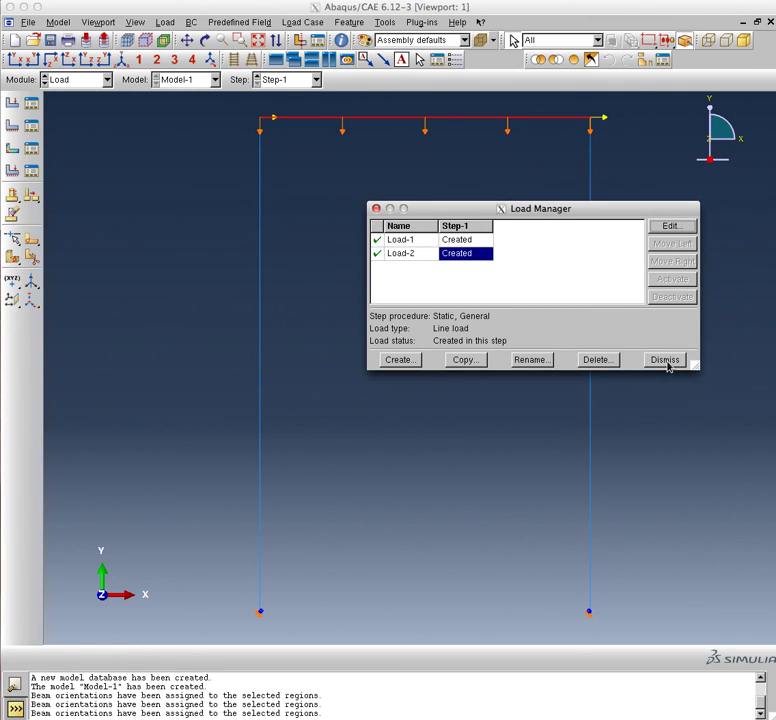
pyautogui.click(667, 362)
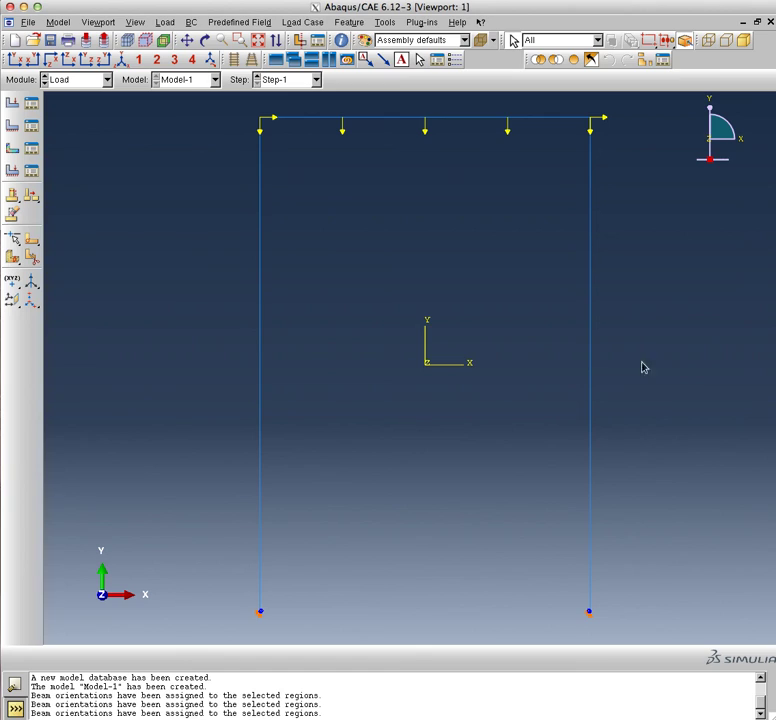
pyautogui.click(107, 80)
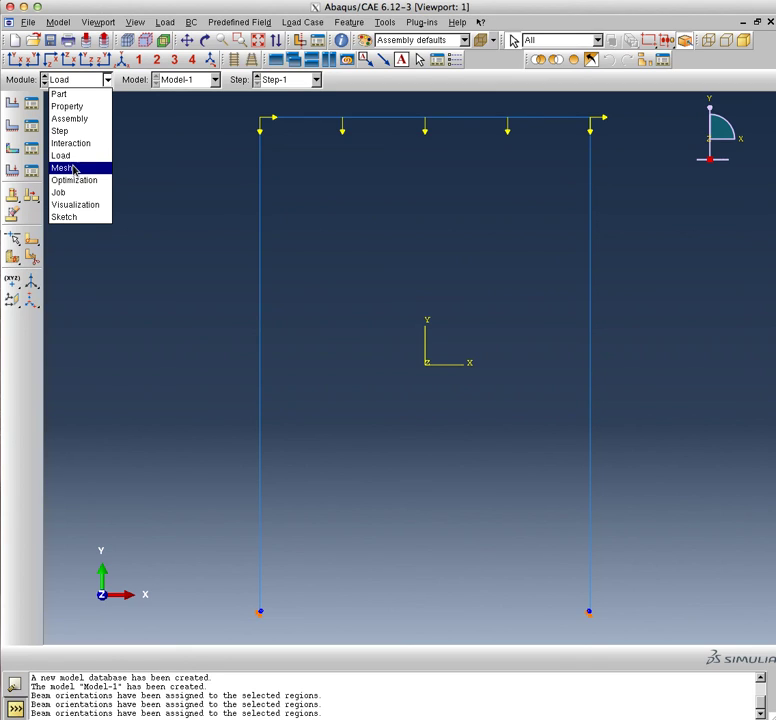
pyautogui.click(107, 82)
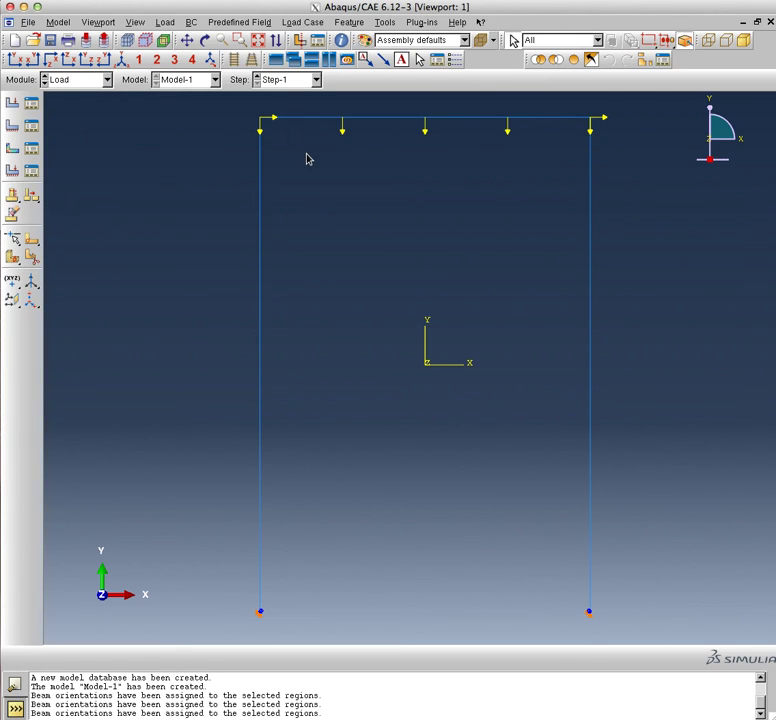